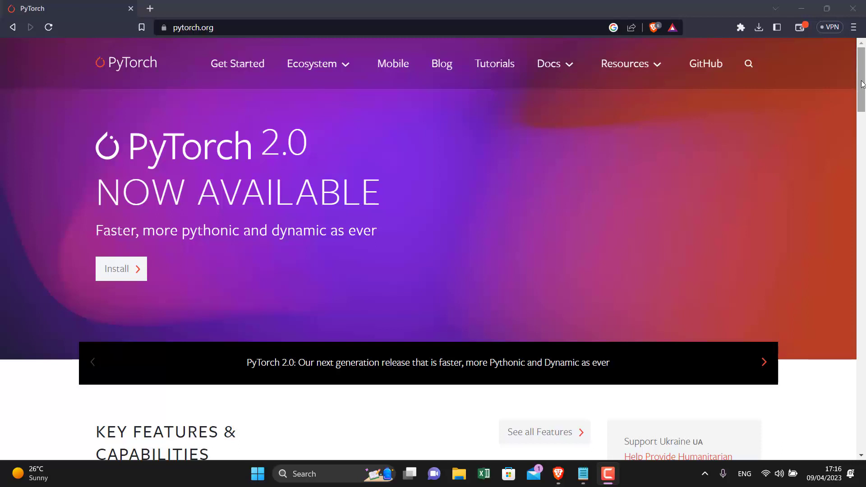
# Scroll the pytorch.org homepage showing the PyTorch 2.0 release announcement.
pyautogui.moveTo(862, 84); pyautogui.dragTo(862, 98)
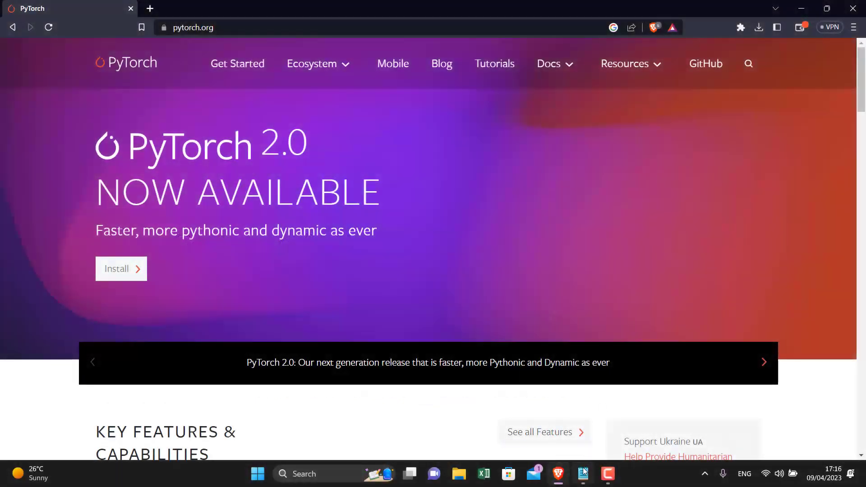
# In Notepad, select the visualstudio.microsoft.com/vs/older-downloads/ link on line 1 for copying.
pyautogui.click(583, 471)
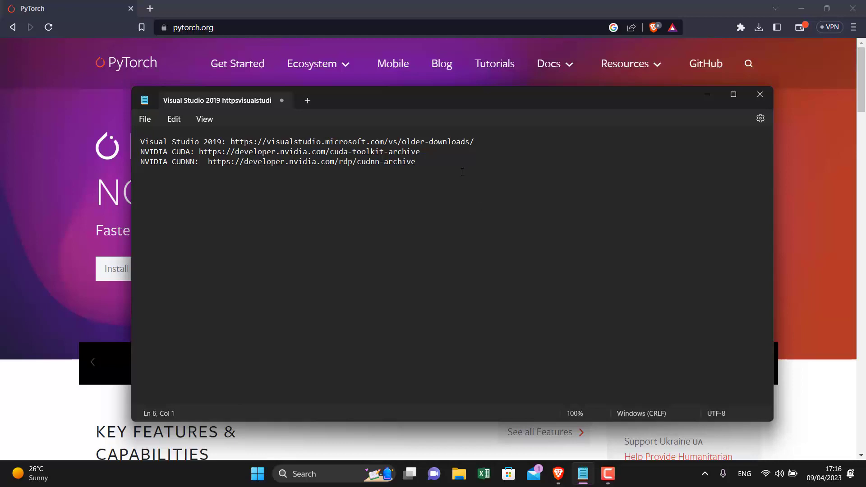
pyautogui.moveTo(467, 171); pyautogui.dragTo(111, 135)
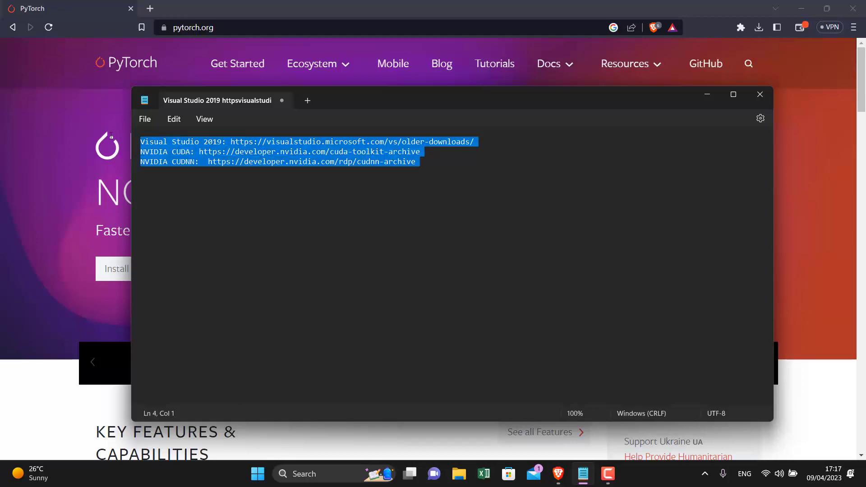
pyautogui.click(283, 182)
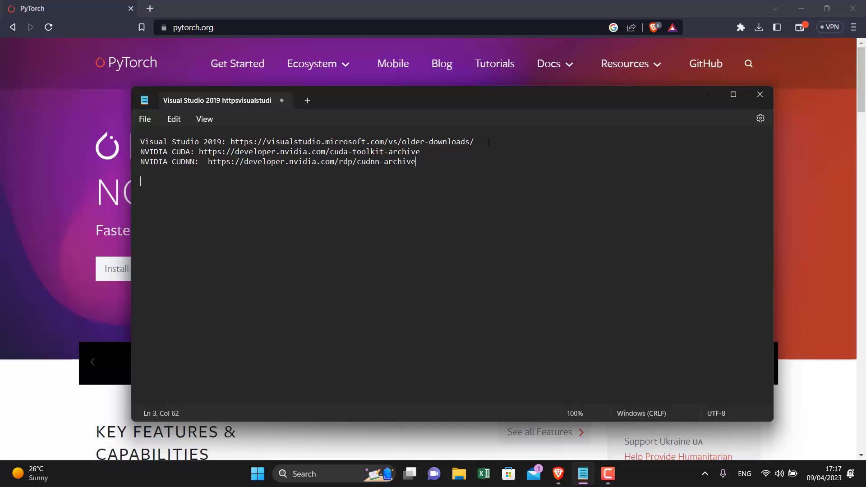
pyautogui.moveTo(140, 142); pyautogui.dragTo(217, 142)
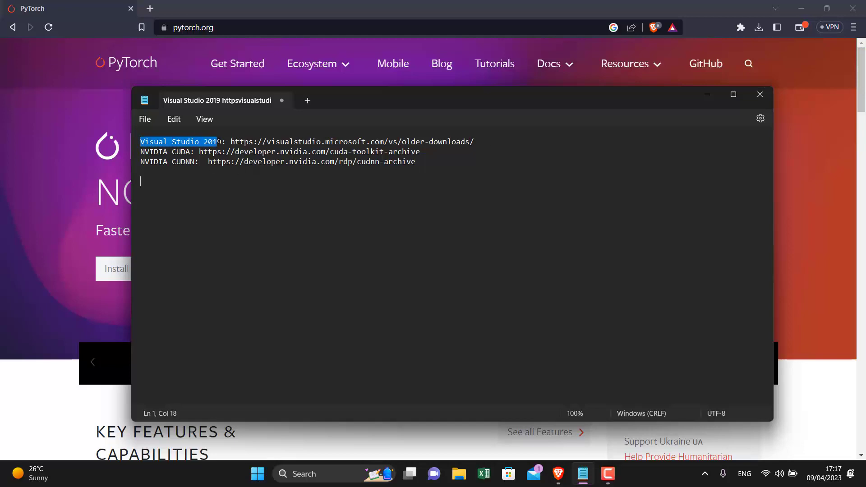
pyautogui.click(389, 141)
pyautogui.moveTo(506, 143); pyautogui.dragTo(230, 141)
pyautogui.rightClick(254, 144)
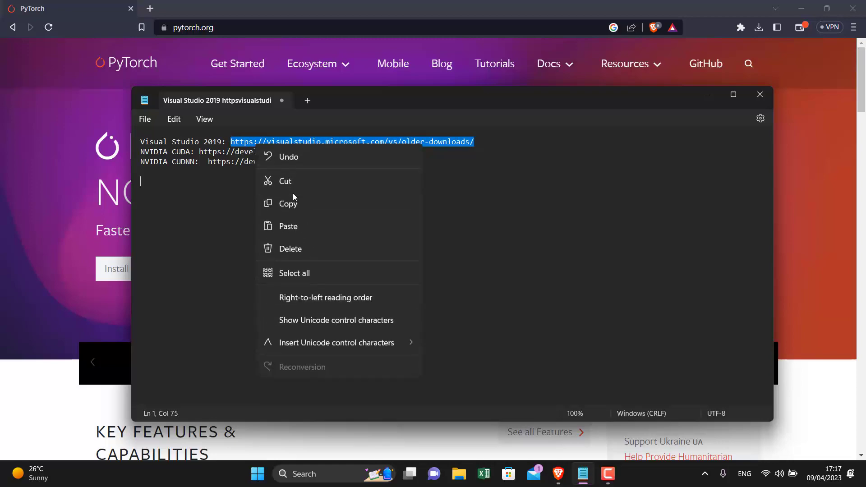
# Copy the link and load the Visual Studio older-downloads page in a new tab.
pyautogui.click(293, 202)
pyautogui.click(149, 8)
pyautogui.hotkey('ctrl', 'v')
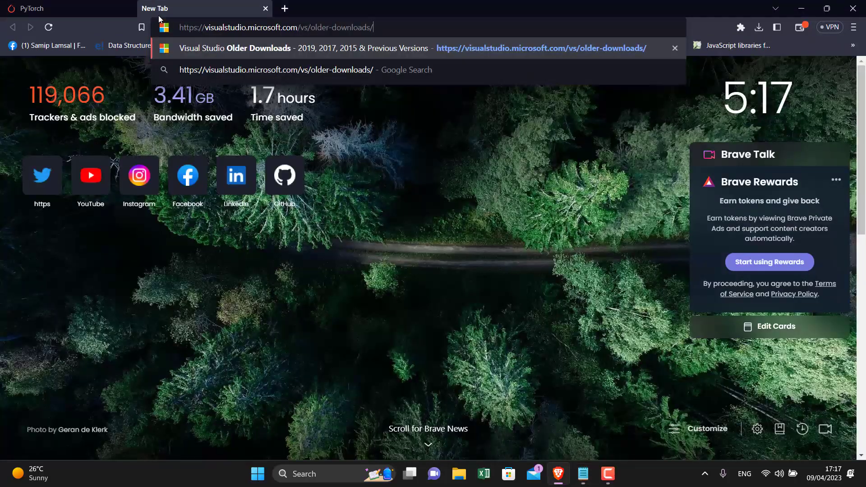
pyautogui.press('Return')
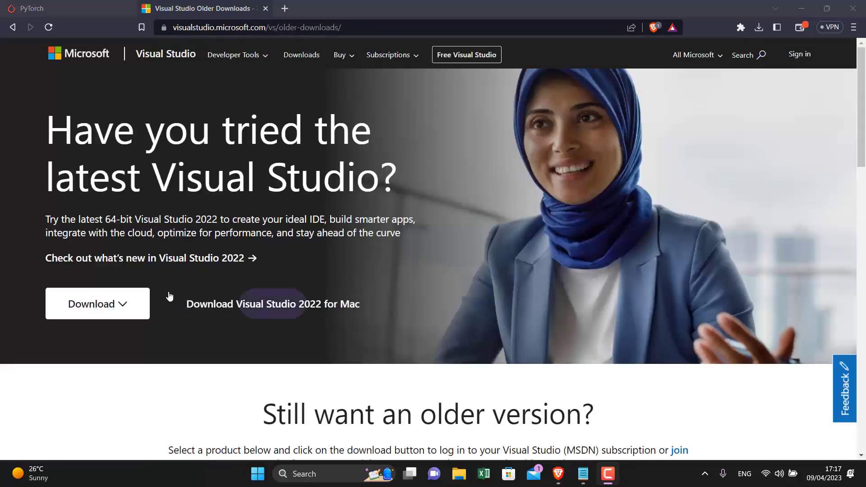
# Expand the 2019 section and go to the Visual Studio 2019 downloads list.
pyautogui.click(85, 303)
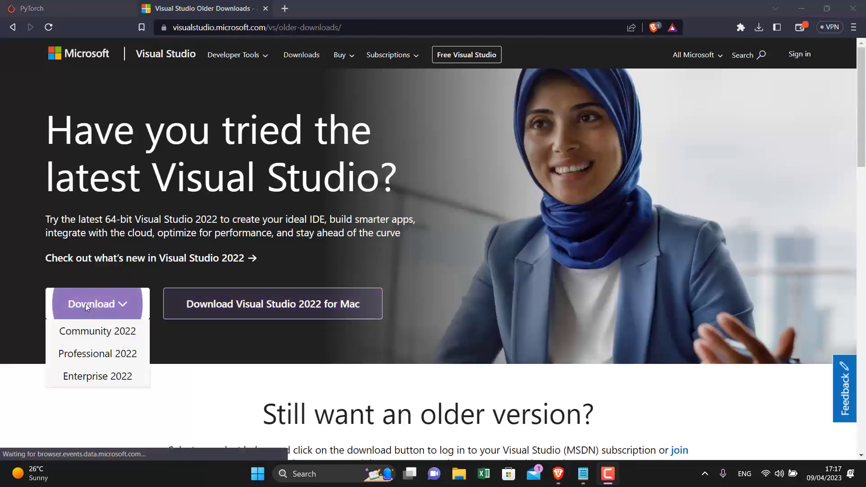
pyautogui.scroll(-10, 180, 290)
pyautogui.scroll(5, 180, 291)
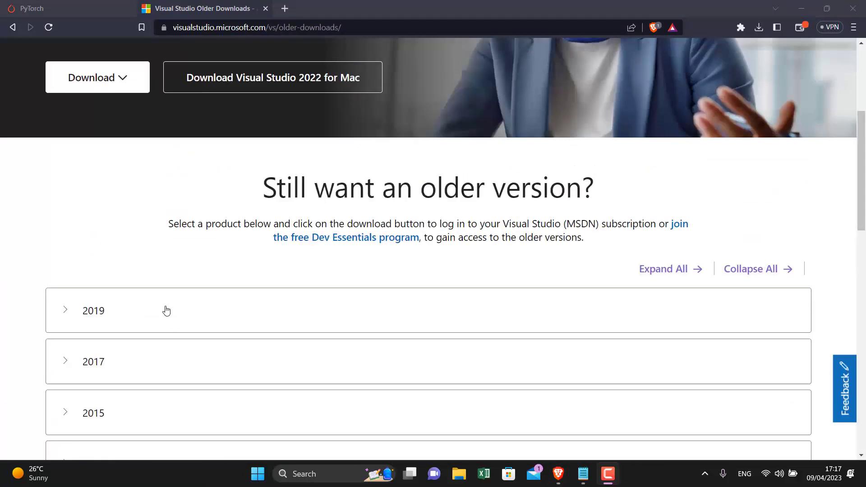
pyautogui.click(72, 324)
pyautogui.scroll(-1, 631, 320)
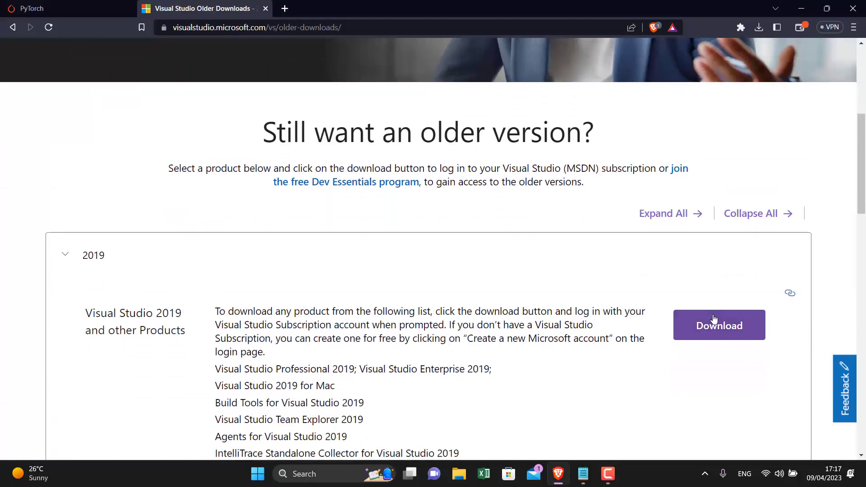
pyautogui.scroll(-2, 701, 239)
pyautogui.click(717, 217)
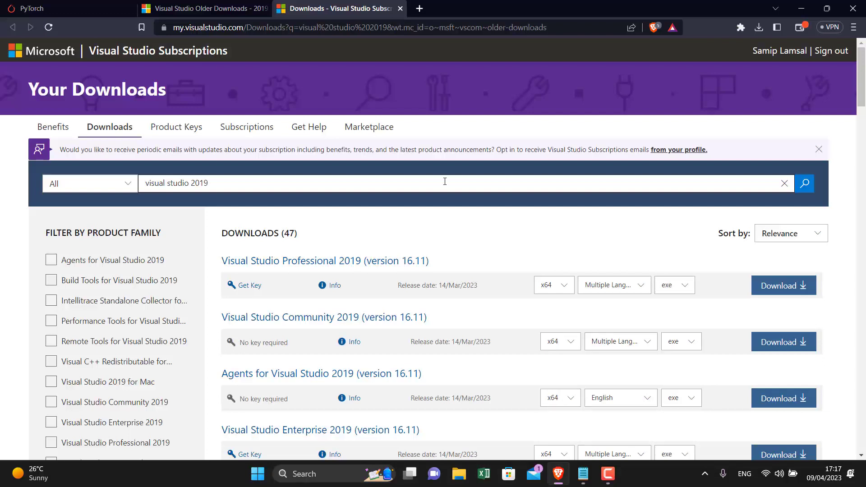
# Start the download of Visual Studio Community 2019.
pyautogui.scroll(-1, 387, 290)
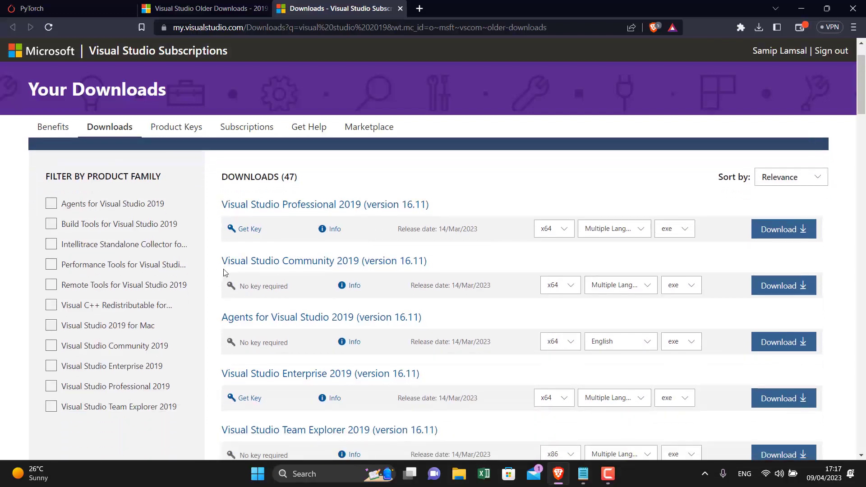
pyautogui.click(806, 292)
pyautogui.scroll(-3, 395, 239)
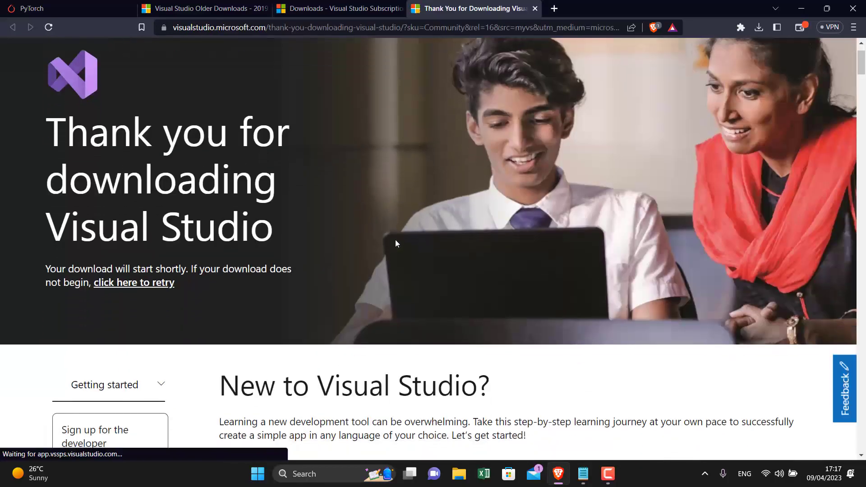
pyautogui.scroll(-3, 370, 239)
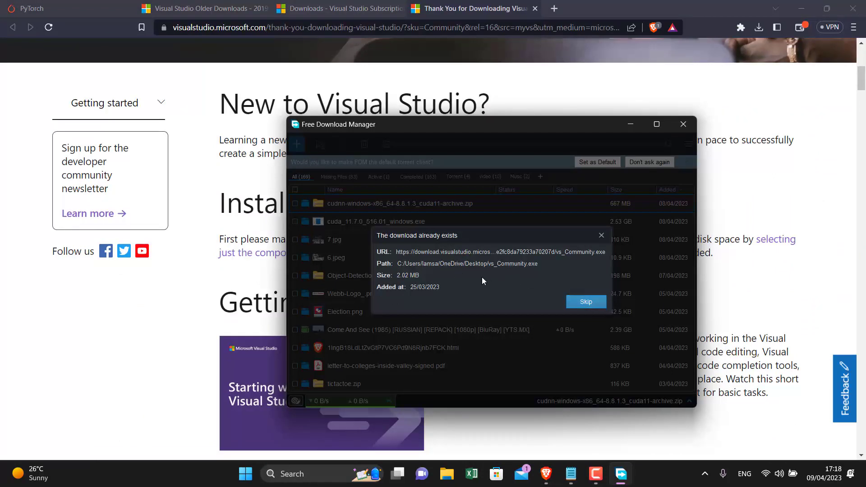
# Skip re-downloading vs_Community.exe, run the existing installer, and switch to Visual Studio Installer.
pyautogui.click(585, 301)
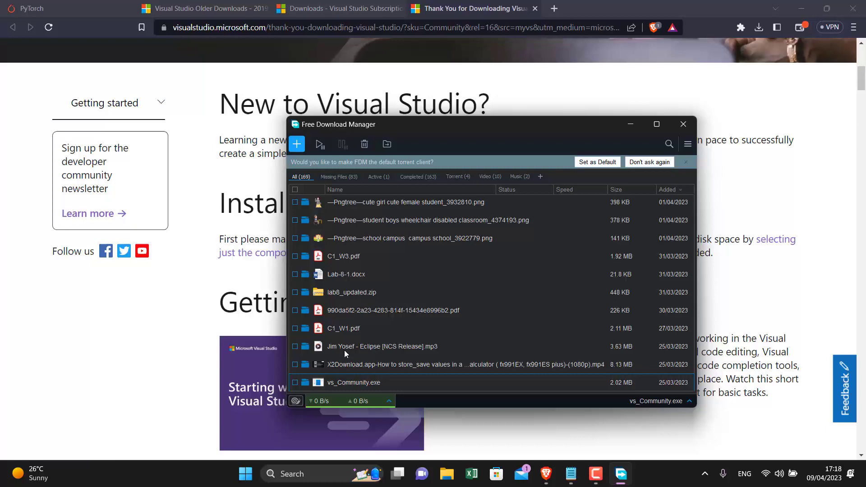
pyautogui.scroll(-1, 343, 352)
pyautogui.doubleClick(318, 324)
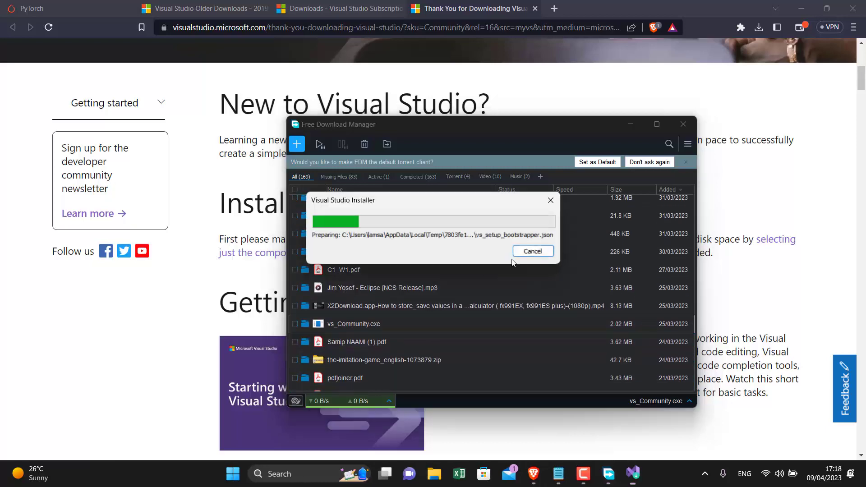
pyautogui.click(630, 124)
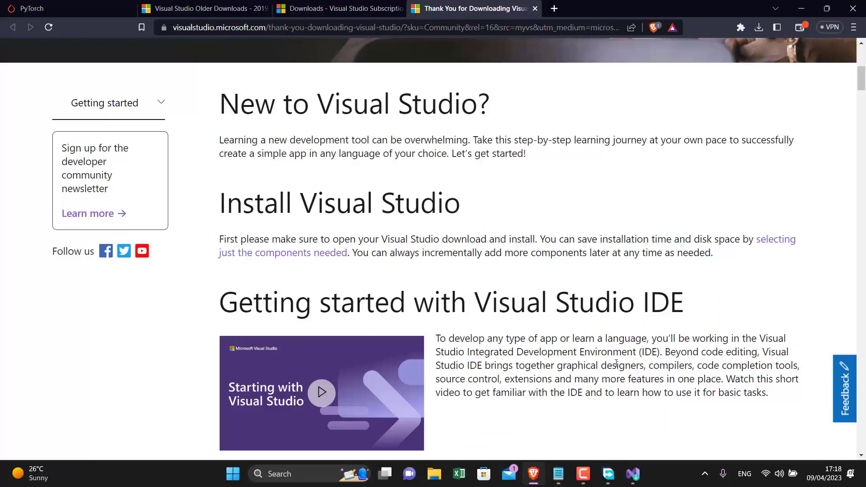
pyautogui.click(633, 472)
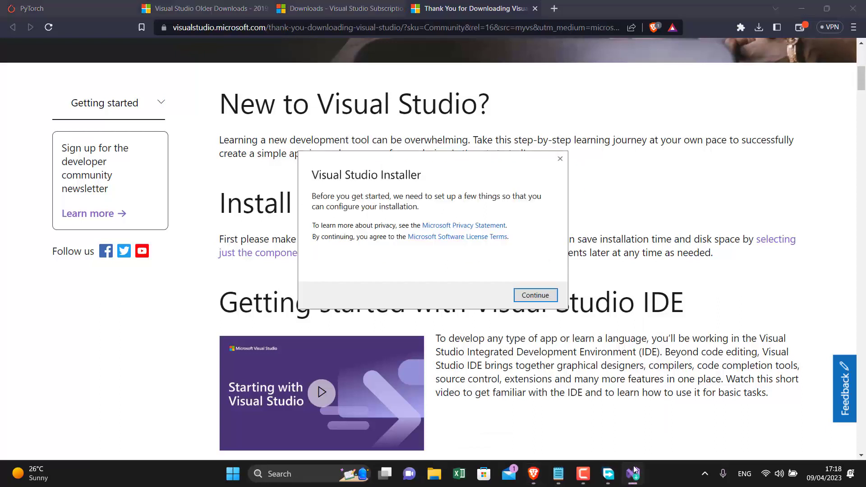
# Let the installer prepare, choose 'Download all, then install', and start Community 2019 without workloads.
pyautogui.click(535, 293)
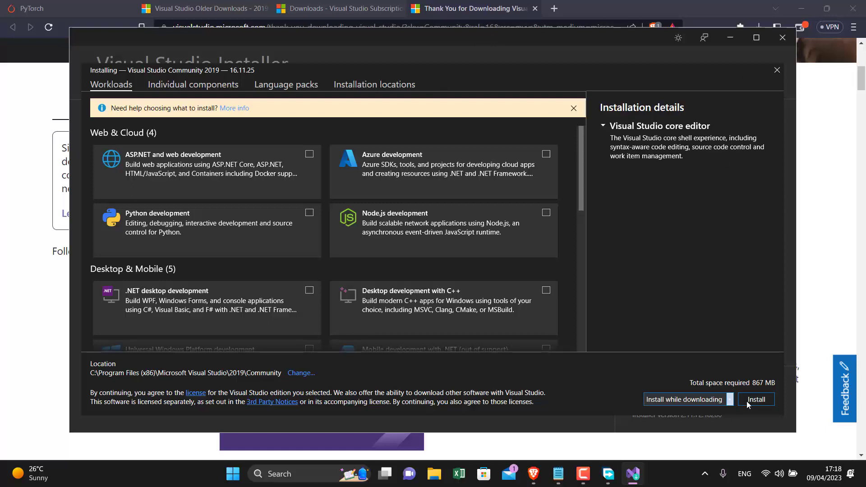
pyautogui.click(730, 400)
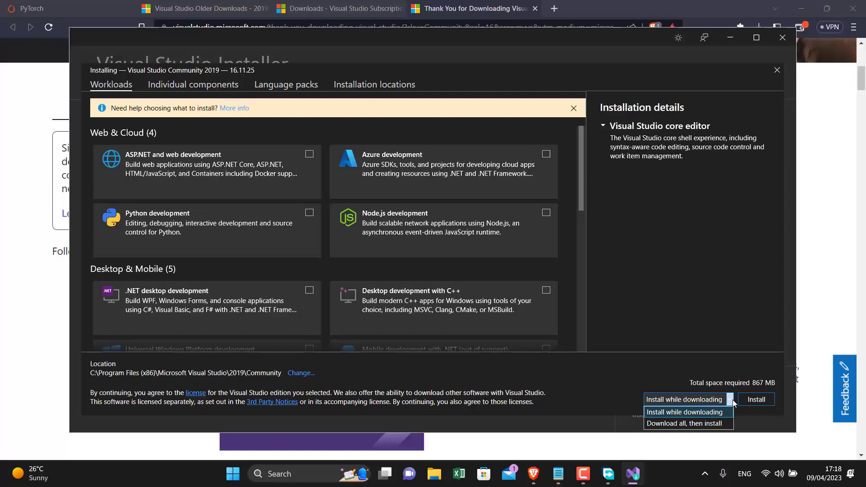
pyautogui.click(724, 424)
pyautogui.click(756, 400)
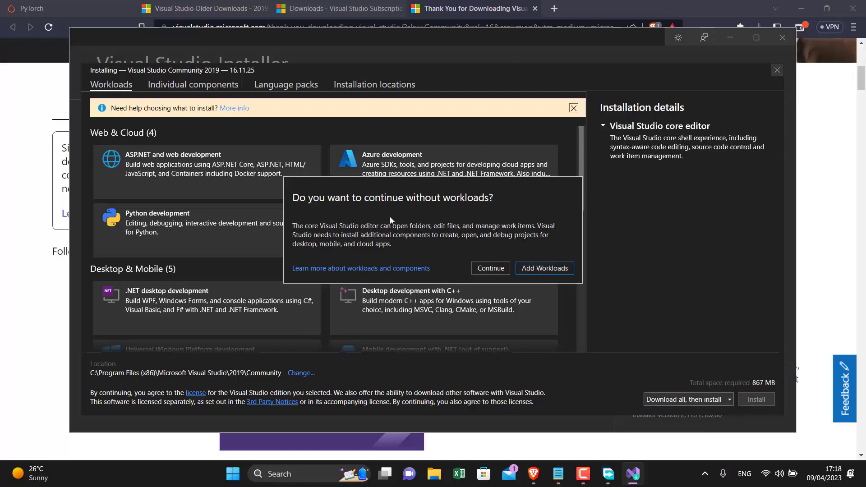
# Confirm continuing without workloads and uncheck 'Start after installation' for Community 2019.
pyautogui.click(493, 269)
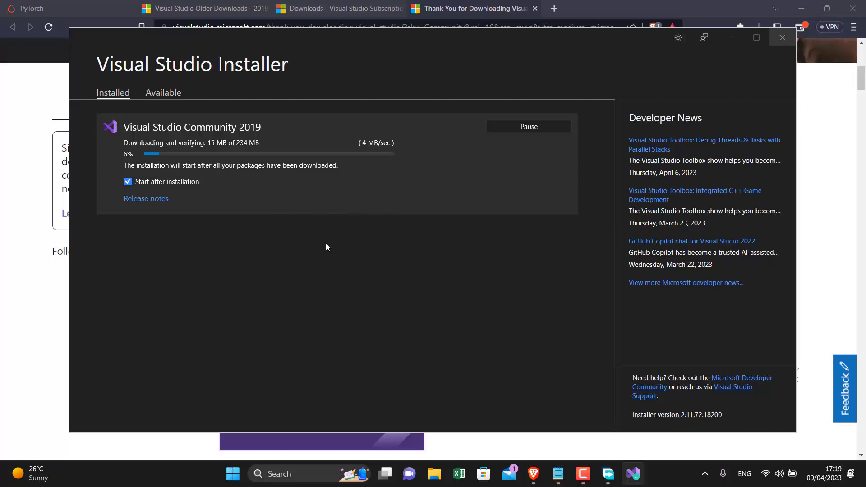
pyautogui.click(128, 182)
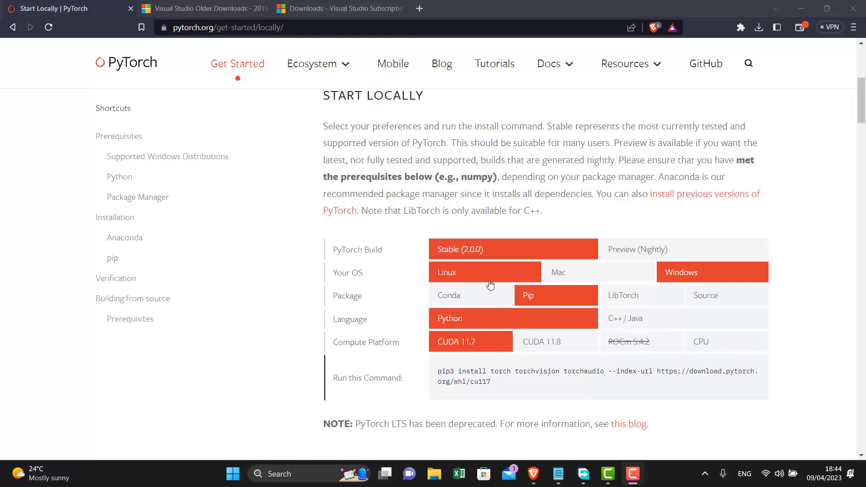
pyautogui.scroll(-1, 421, 194)
pyautogui.scroll(1, 421, 194)
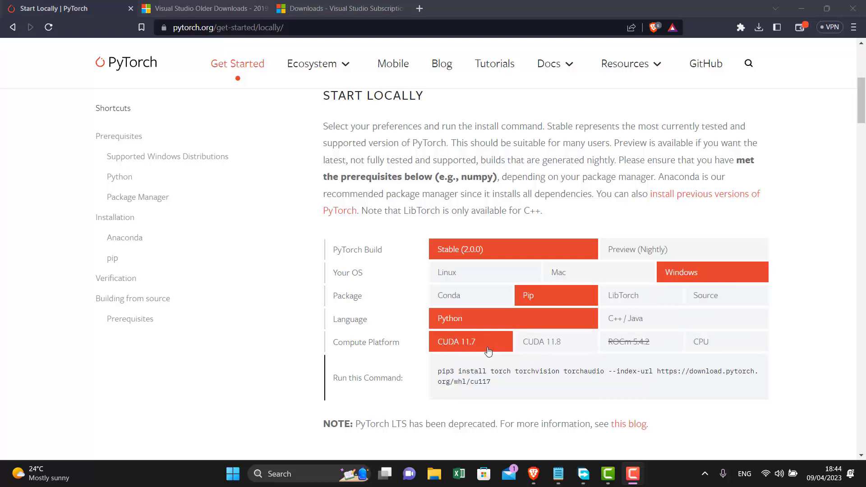
# Copy the NVIDIA CUDA archive link from Notepad and load it in a new Brave tab.
pyautogui.click(558, 472)
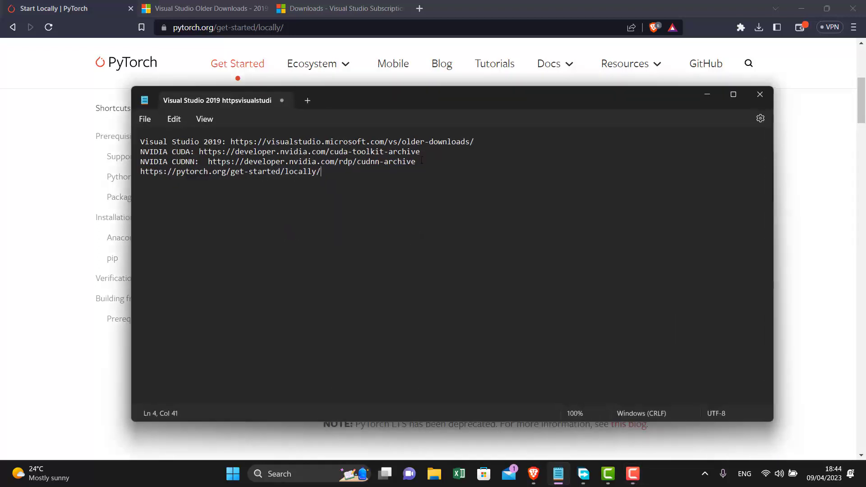
pyautogui.moveTo(420, 153); pyautogui.dragTo(200, 153)
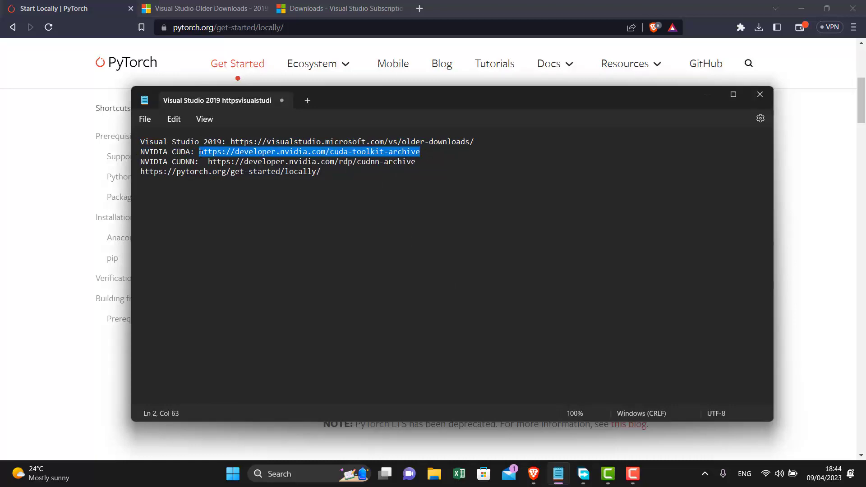
pyautogui.hotkey('ctrl', 'c')
pyautogui.click(419, 9)
pyautogui.hotkey('ctrl', 'v')
pyautogui.press('Return')
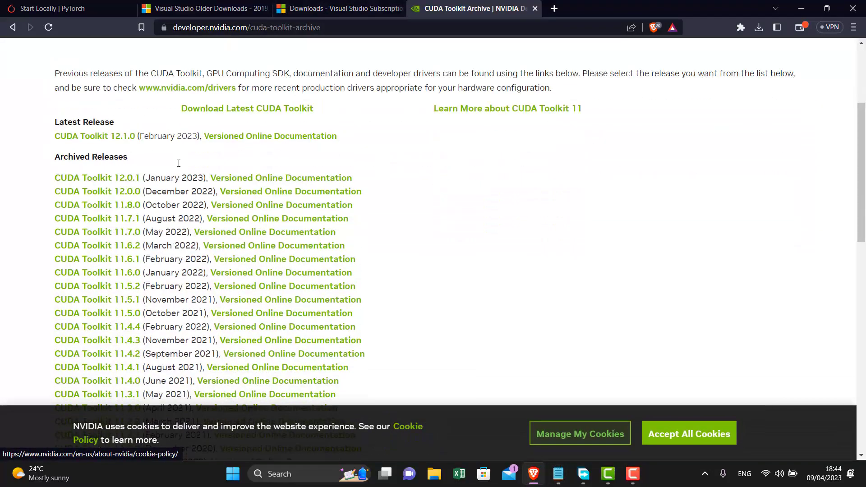
# Open the CUDA Toolkit 11.7.0 downloads page from the archive list.
pyautogui.click(52, 8)
pyautogui.click(473, 8)
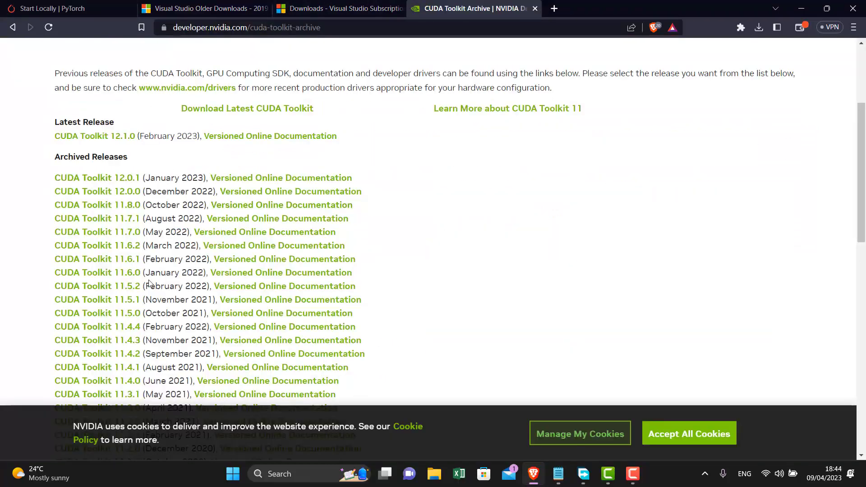
pyautogui.scroll(-1, 150, 283)
pyautogui.click(123, 180)
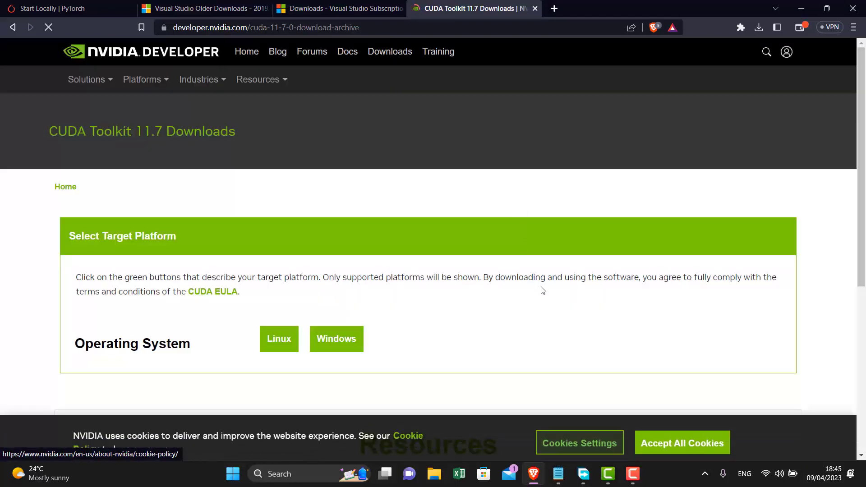
# Select Windows 11 x86_64 exe (local), accept cookies, and download the 2.5 GB installer.
pyautogui.click(339, 343)
pyautogui.scroll(-2, 338, 344)
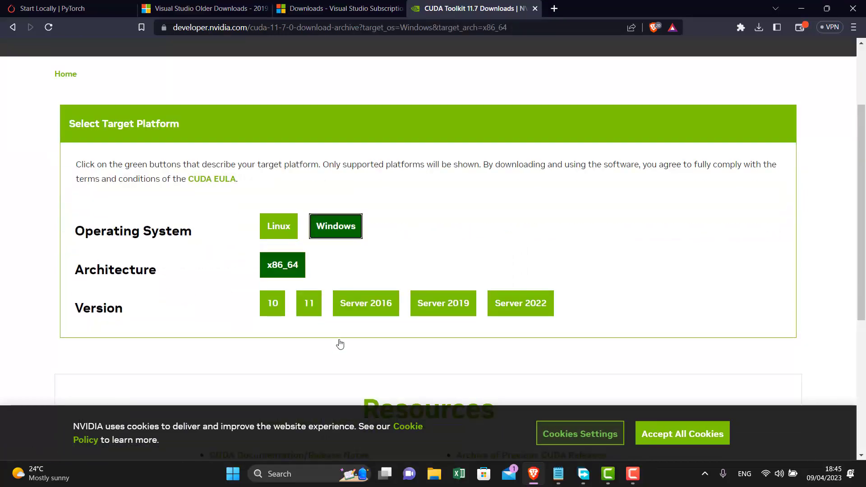
pyautogui.click(305, 303)
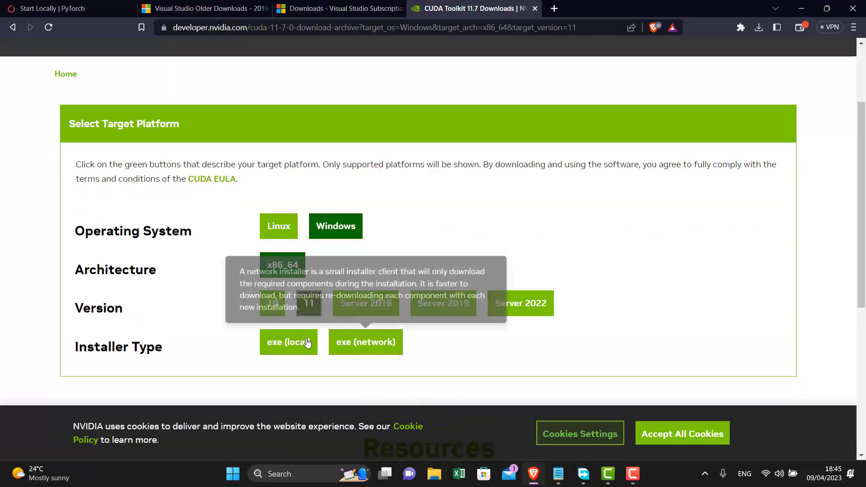
pyautogui.click(282, 345)
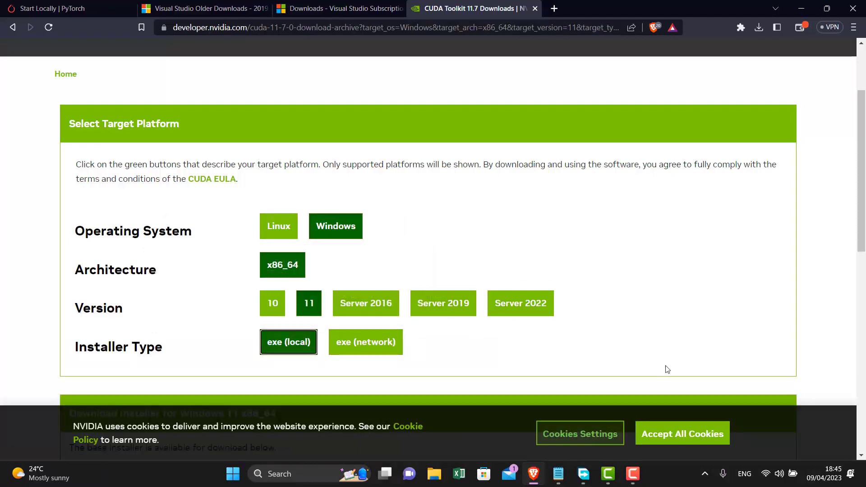
pyautogui.click(658, 440)
pyautogui.scroll(-5, 373, 386)
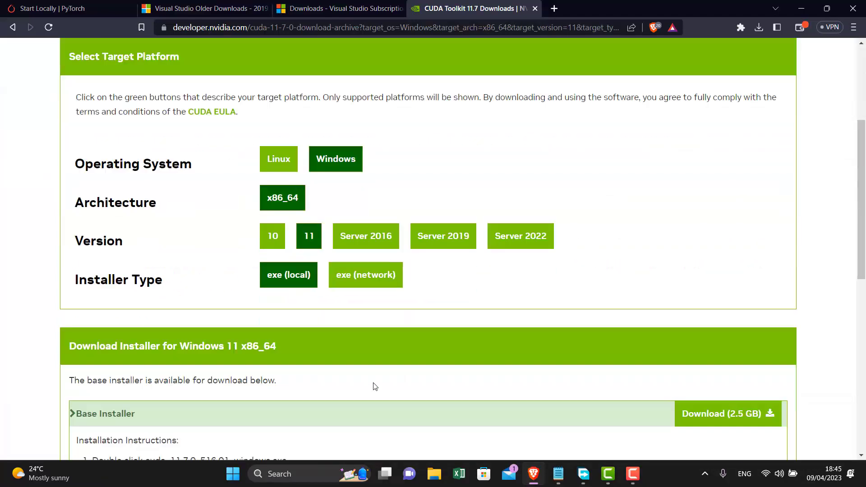
pyautogui.scroll(1, 320, 293)
pyautogui.scroll(-4, 361, 309)
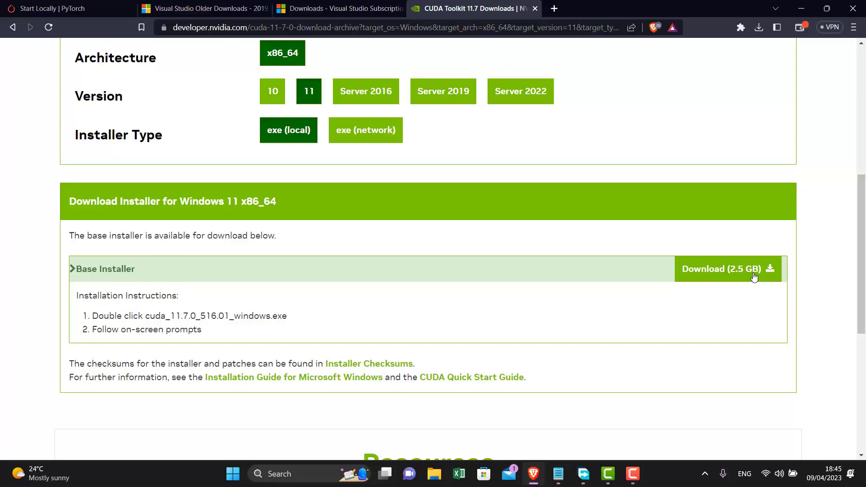
pyautogui.click(732, 281)
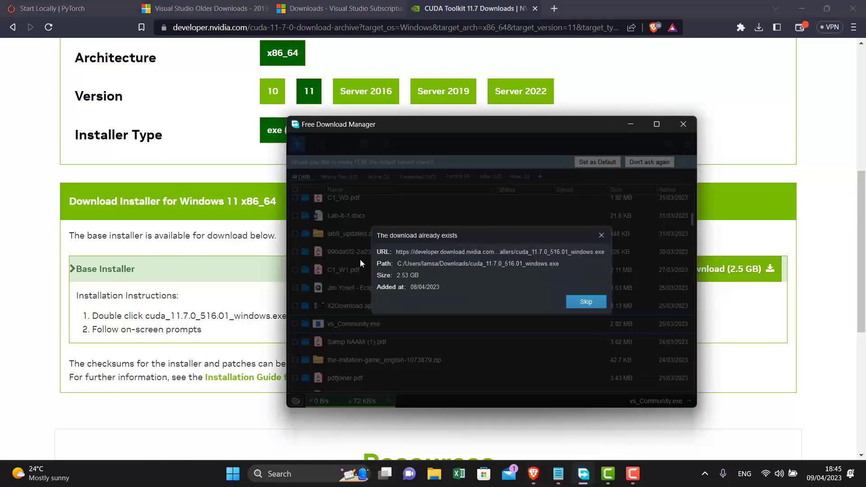
# Skip re-downloading cuda_11.7.0_516.01_windows.exe and open the folder containing it.
pyautogui.click(585, 301)
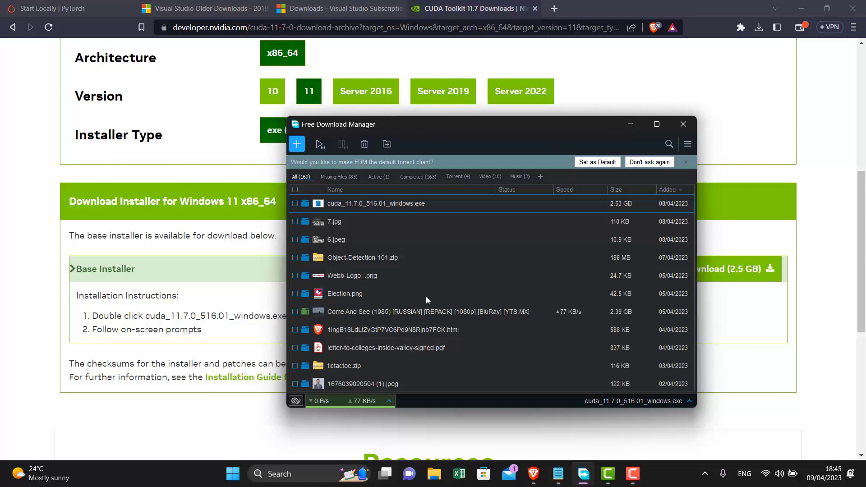
pyautogui.click(305, 206)
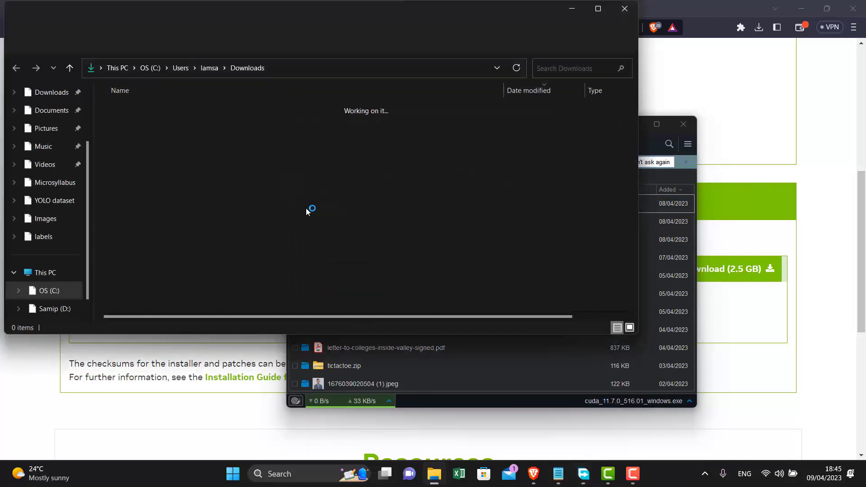
# Maximize the Downloads window and switch to the CUDA Setup Package extraction prompt.
pyautogui.click(597, 9)
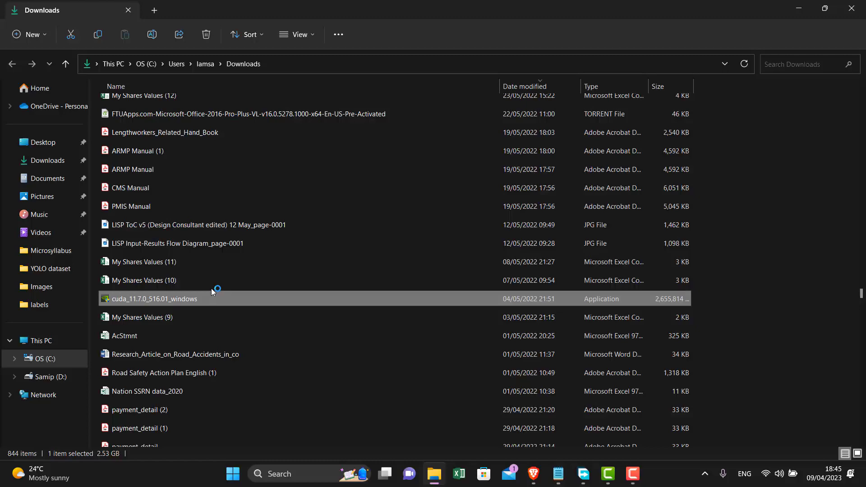
pyautogui.click(608, 472)
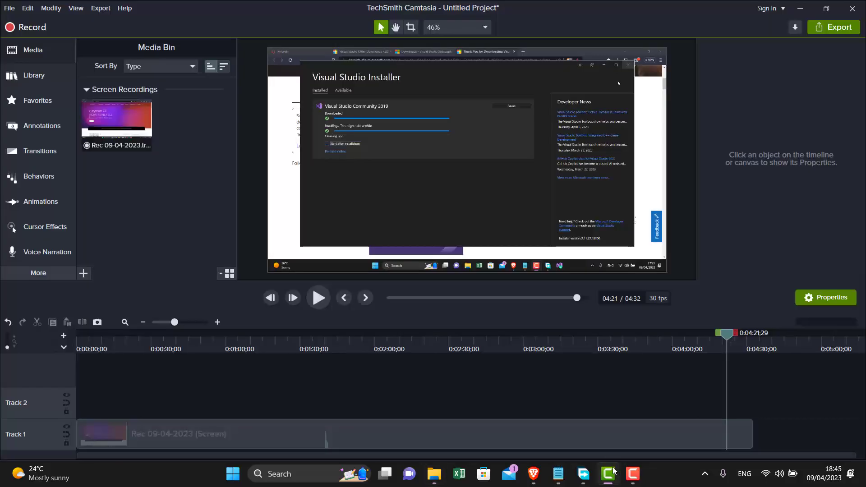
pyautogui.click(613, 471)
pyautogui.click(558, 473)
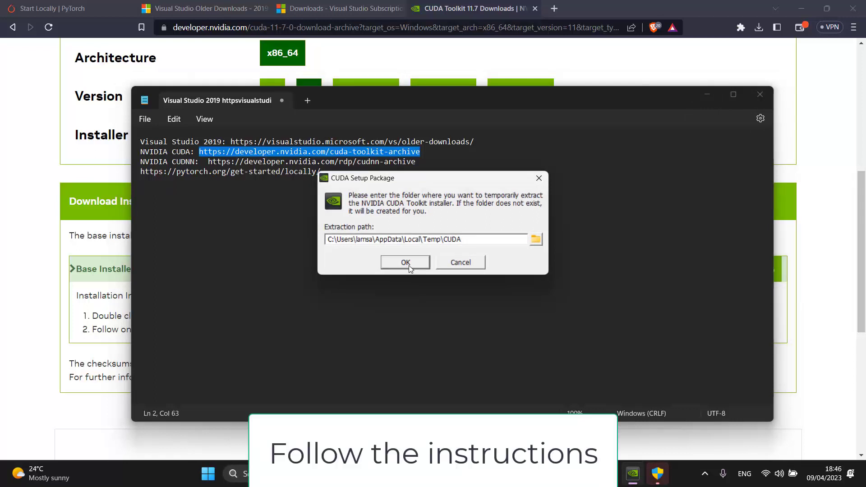
# Accept the default temporary extraction folder so the CUDA 11.7 installer files unpack.
pyautogui.click(406, 262)
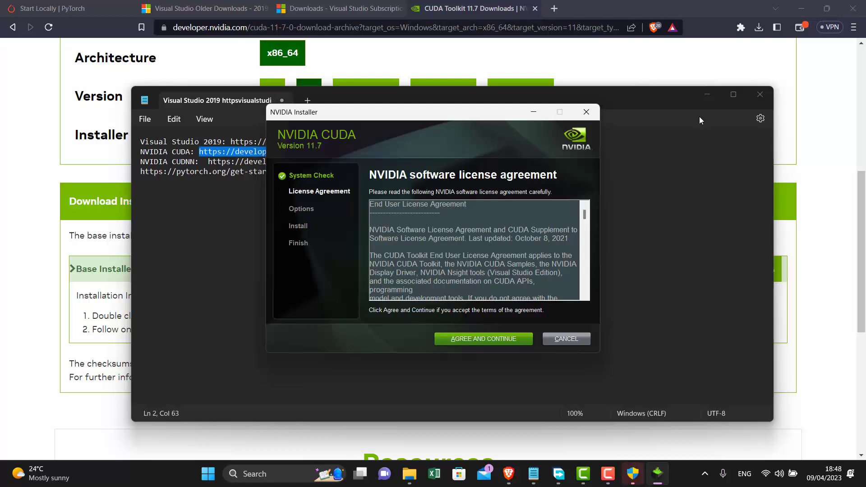
# Accept the CUDA 11.7 license, run the Express installation, and finish past the Nsight summary.
pyautogui.scroll(-4, 385, 264)
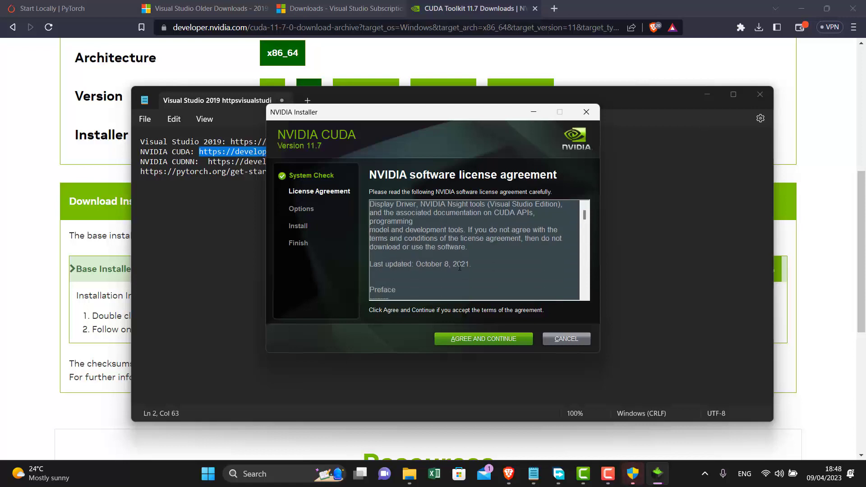
pyautogui.click(495, 339)
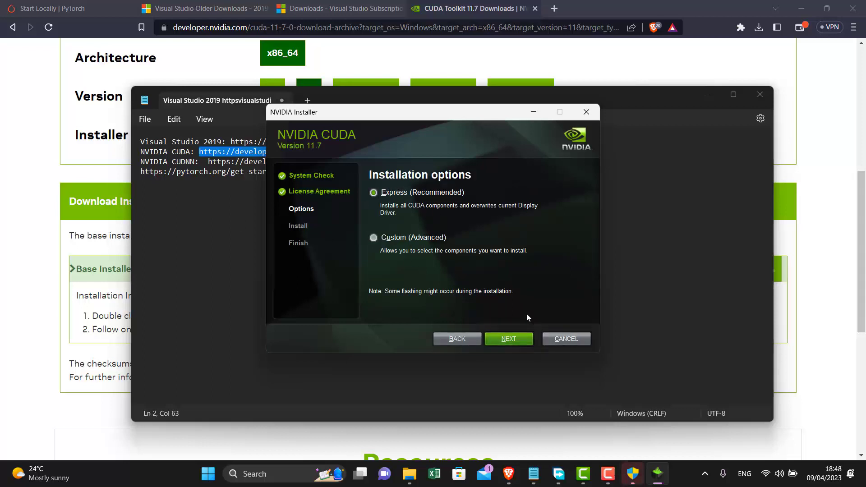
pyautogui.click(505, 339)
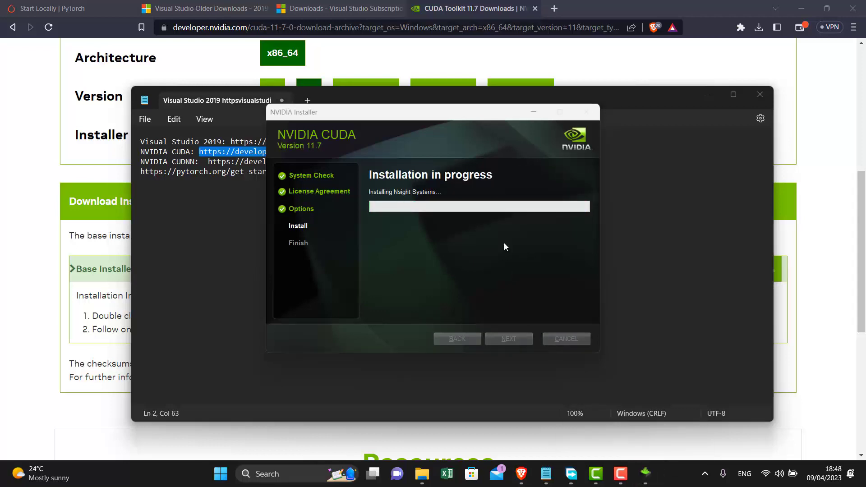
pyautogui.moveTo(401, 109); pyautogui.dragTo(419, 116)
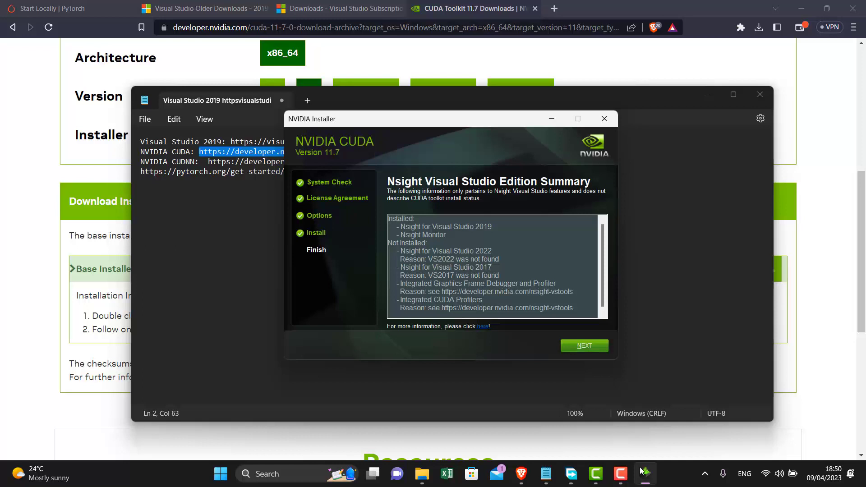
pyautogui.click(597, 346)
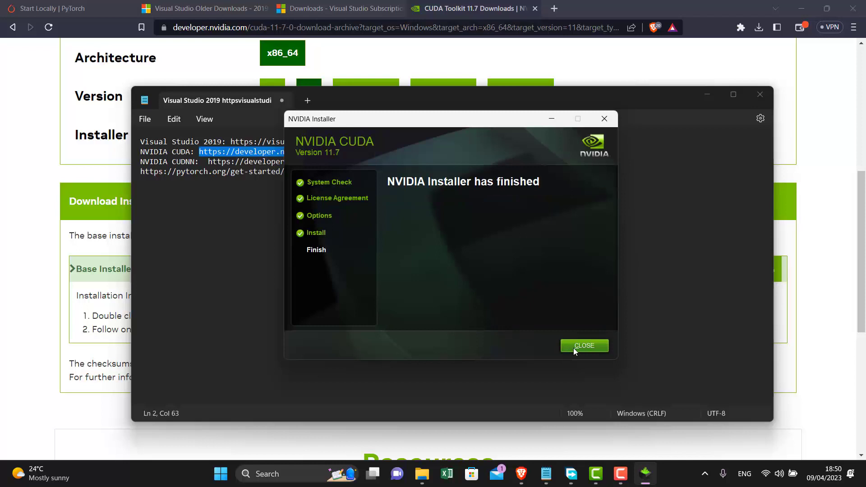
# Close the finished CUDA installer and load the cuDNN Archive page from the saved notes link.
pyautogui.press('Return')
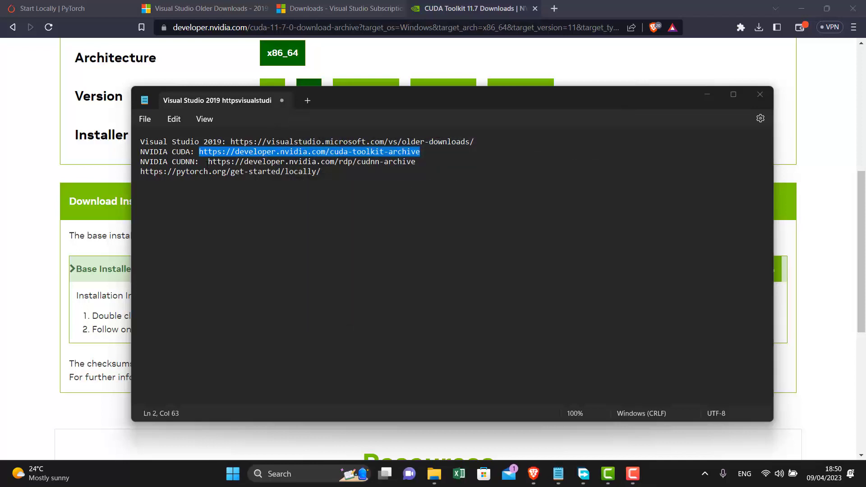
pyautogui.click(283, 189)
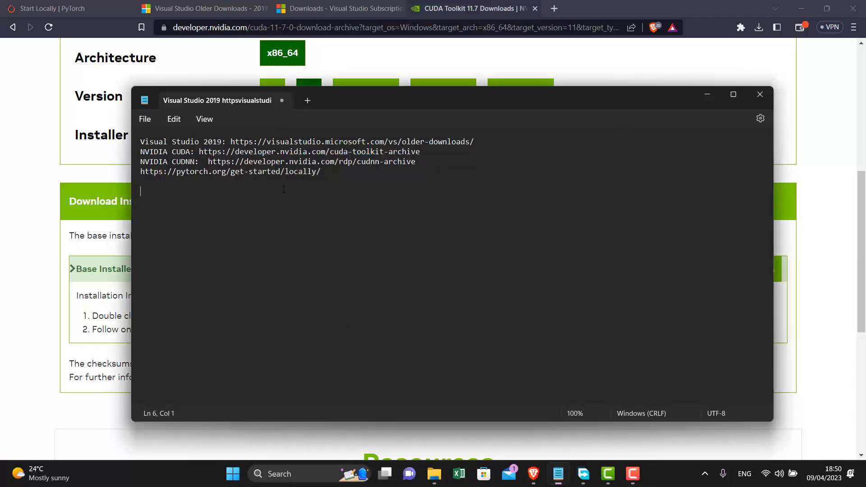
pyautogui.moveTo(416, 161); pyautogui.dragTo(195, 162)
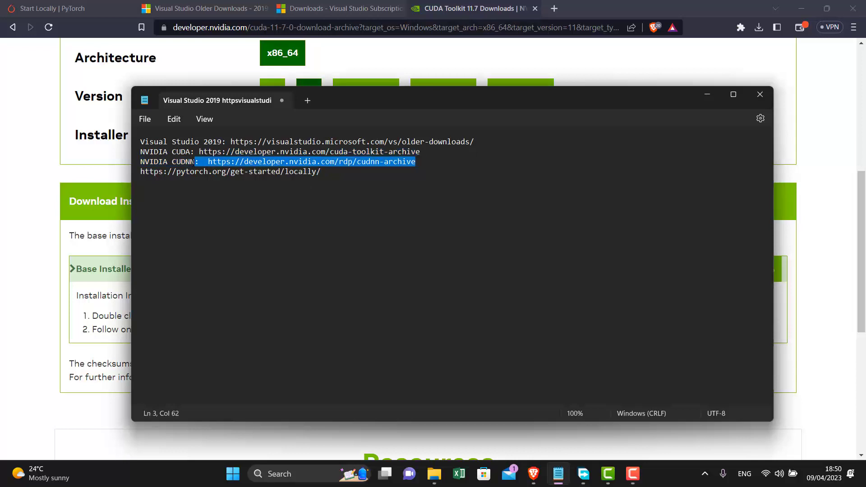
pyautogui.click(486, 47)
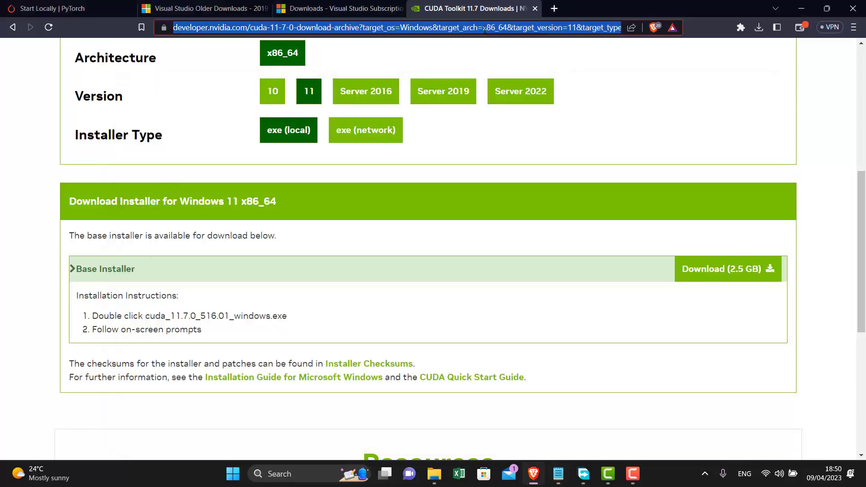
pyautogui.click(485, 28)
pyautogui.hotkey('ctrl', 'v')
pyautogui.press('Return')
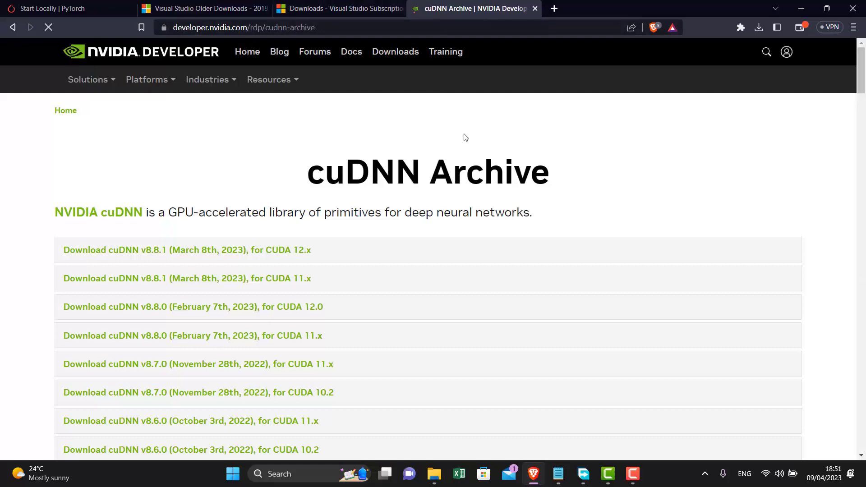
# Check the PyTorch CUDA 11.7 command, then download cuDNN v8.8.1 for CUDA 11.x Windows zip.
pyautogui.scroll(-1, 405, 300)
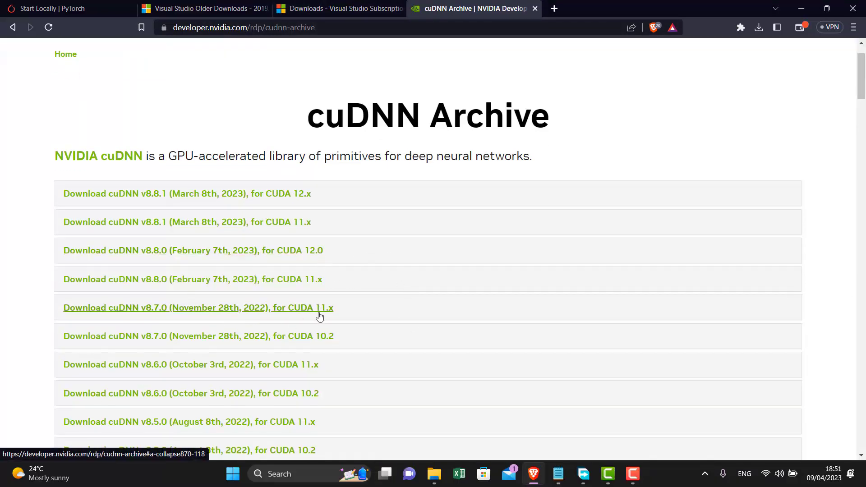
pyautogui.click(339, 8)
pyautogui.click(113, 7)
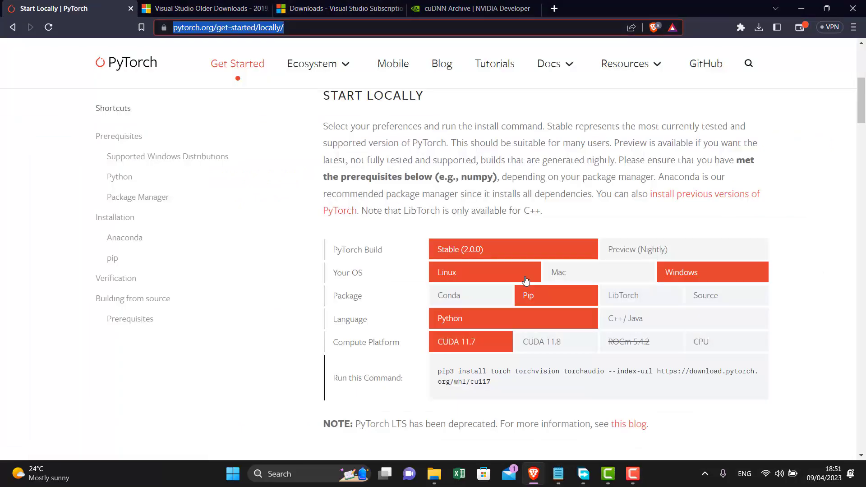
pyautogui.click(473, 8)
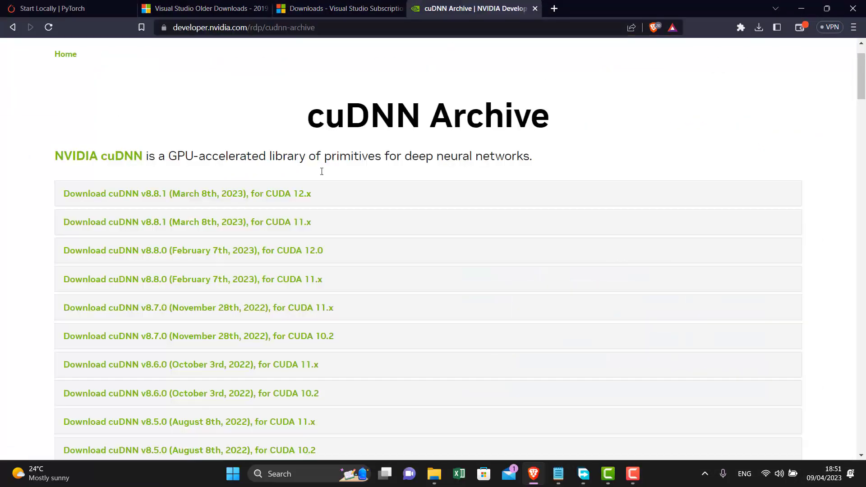
pyautogui.scroll(-1, 216, 315)
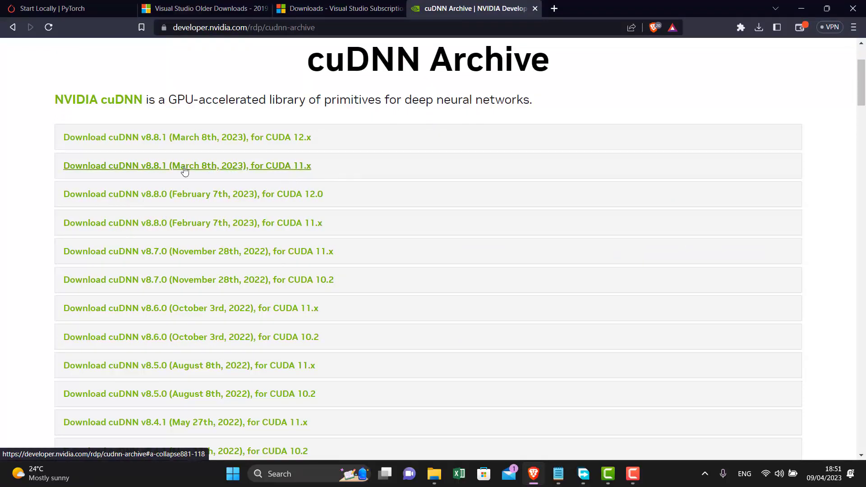
pyautogui.click(235, 168)
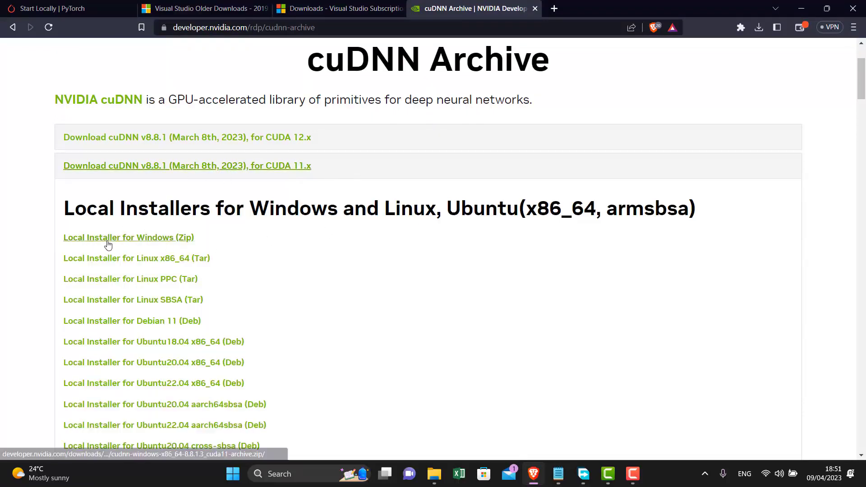
pyautogui.click(162, 241)
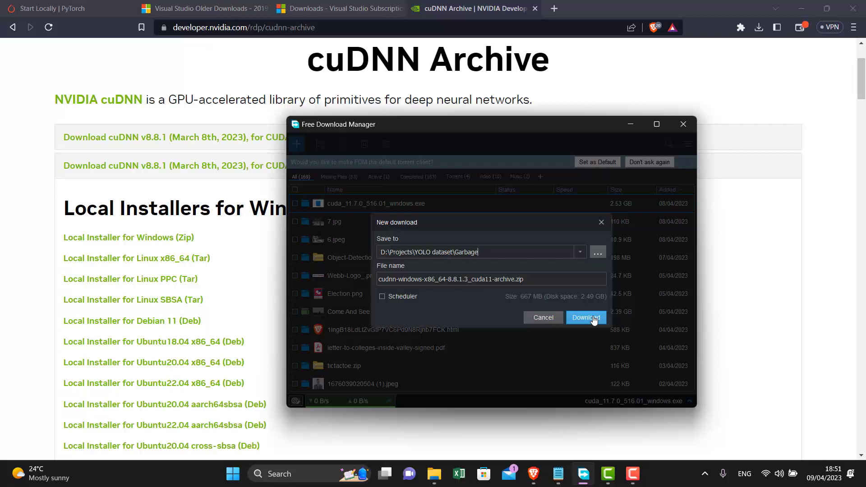
# Start the cuDNN zip download, pause it at 2%, and open its Downloads folder.
pyautogui.click(585, 317)
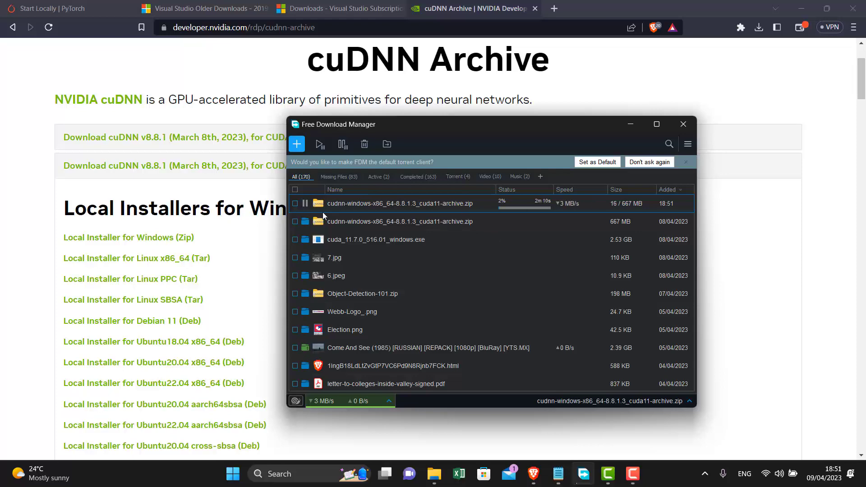
pyautogui.click(304, 203)
pyautogui.click(305, 221)
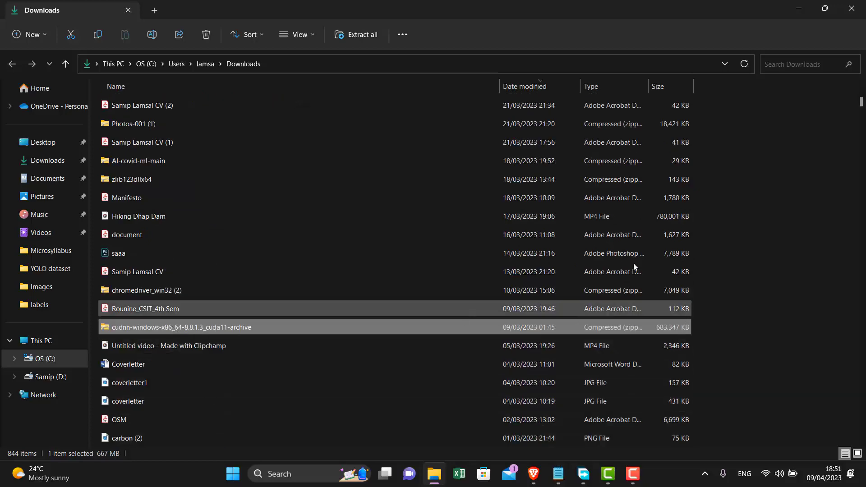
# Extract the cuDNN zip with WinRAR into cudnn-windows-x86_64-8.8.1.3_cuda11-archive, replacing all files.
pyautogui.rightClick(212, 328)
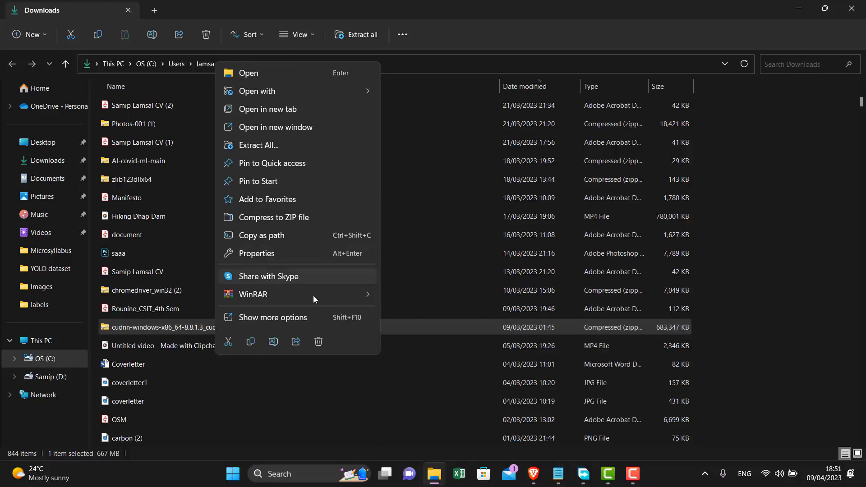
pyautogui.moveTo(316, 296)
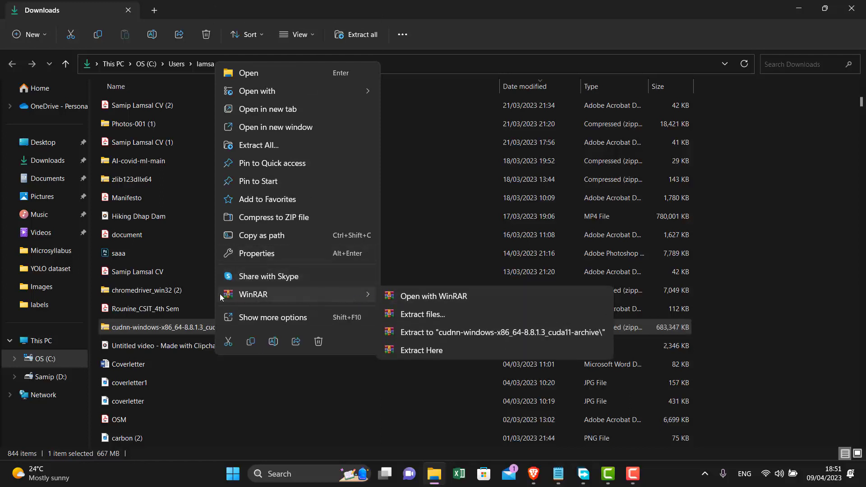
pyautogui.click(433, 334)
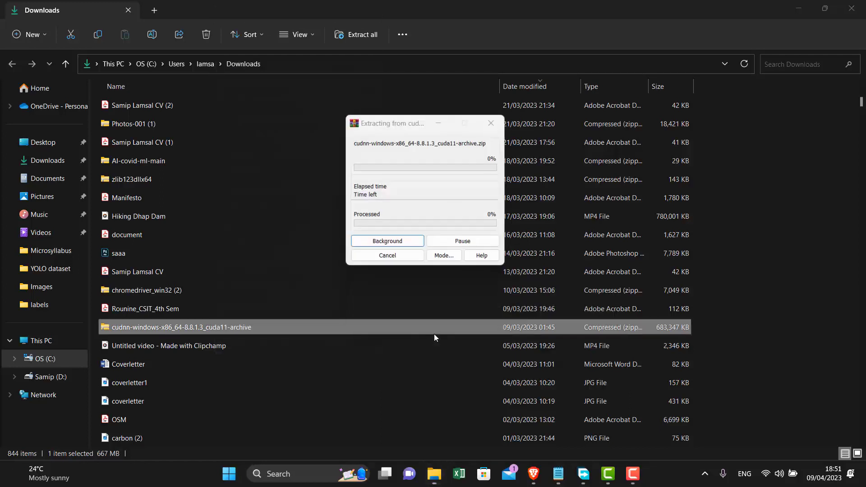
pyautogui.click(406, 304)
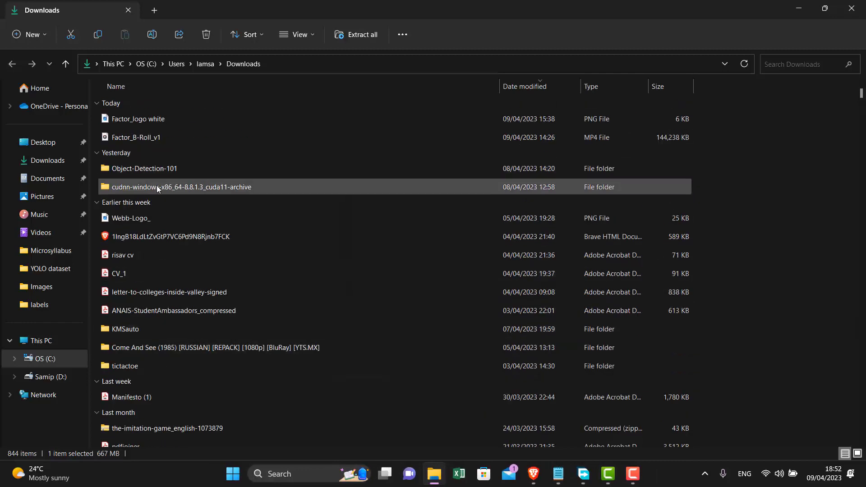
pyautogui.click(59, 365)
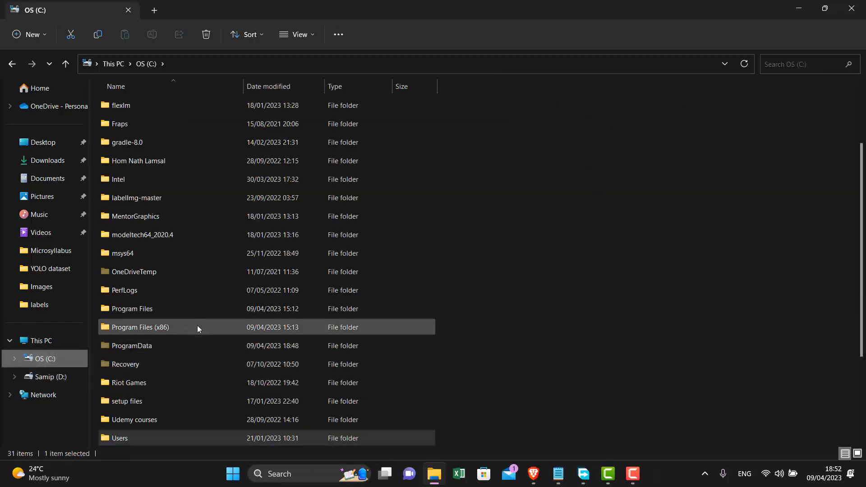
pyautogui.doubleClick(152, 314)
pyautogui.scroll(-5, 189, 318)
pyautogui.scroll(-1, 152, 391)
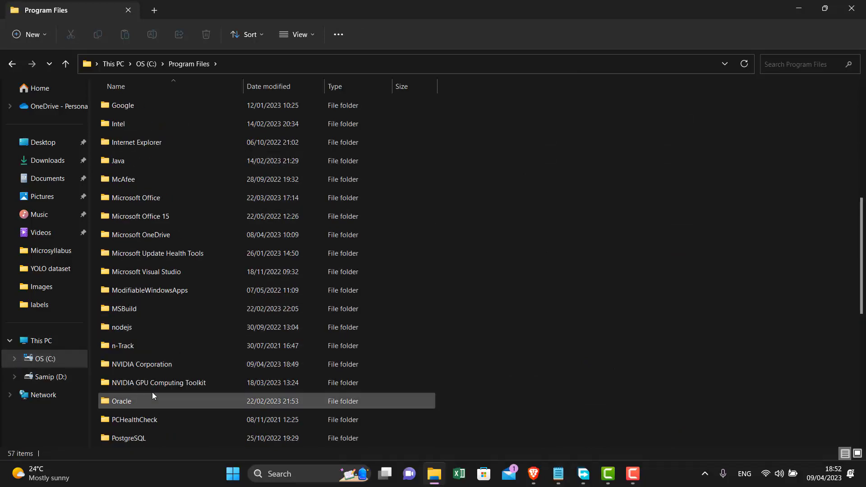
pyautogui.doubleClick(153, 382)
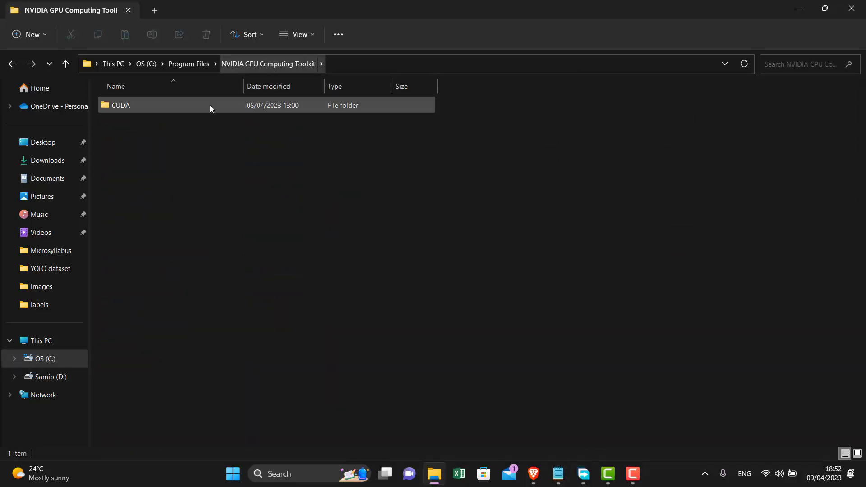
pyautogui.doubleClick(188, 105)
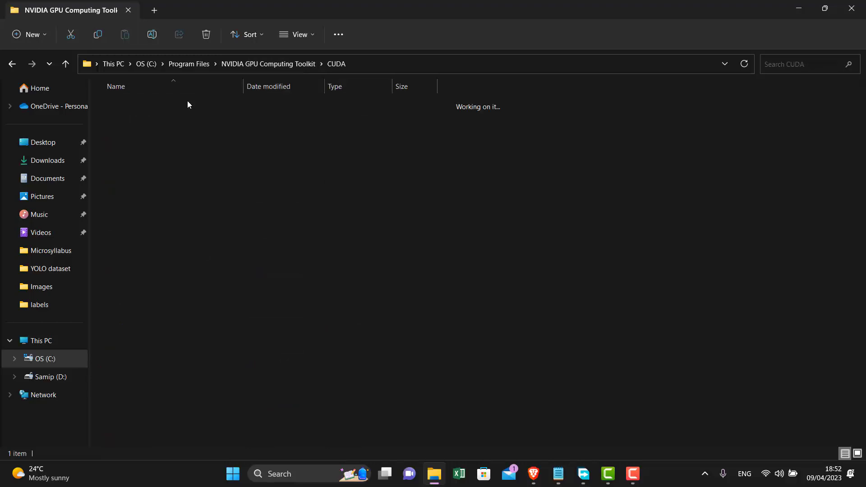
pyautogui.doubleClick(188, 108)
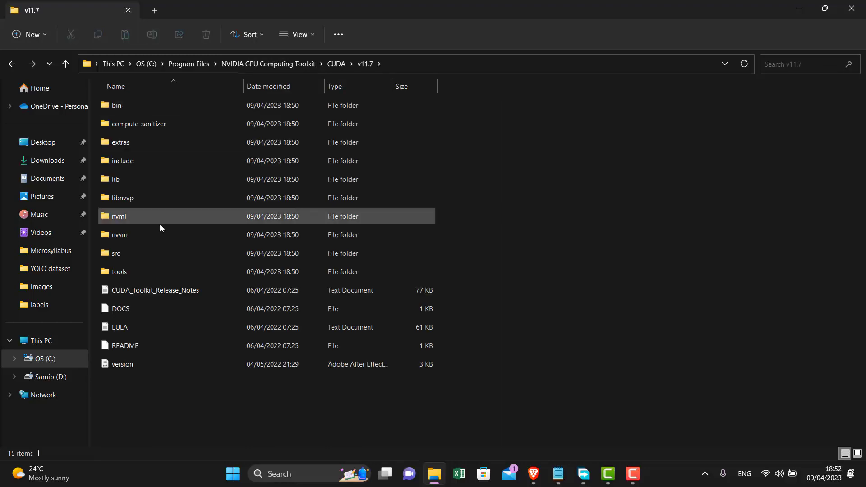
pyautogui.moveTo(169, 116)
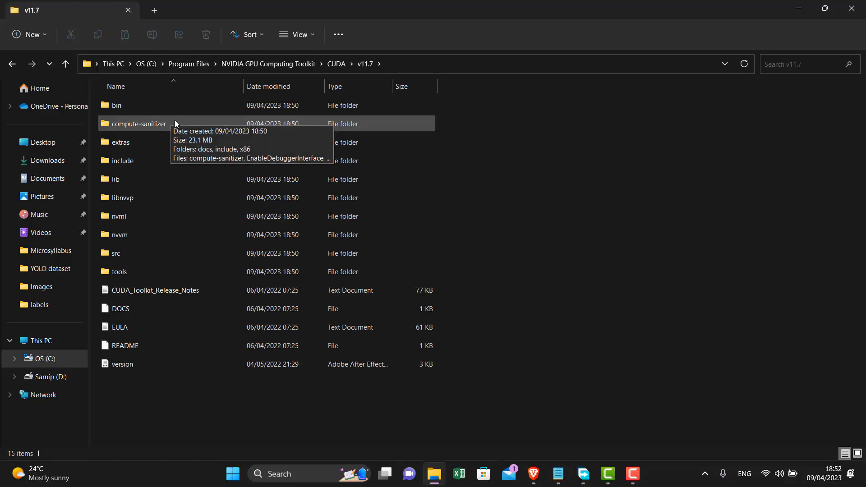
# Copy the seven DLL files from the extracted cuDNN archive's bin folder.
pyautogui.click(49, 161)
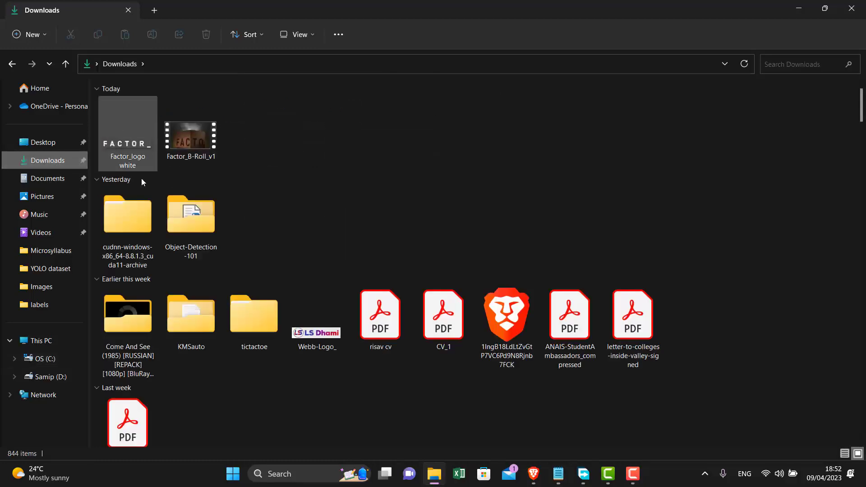
pyautogui.doubleClick(113, 230)
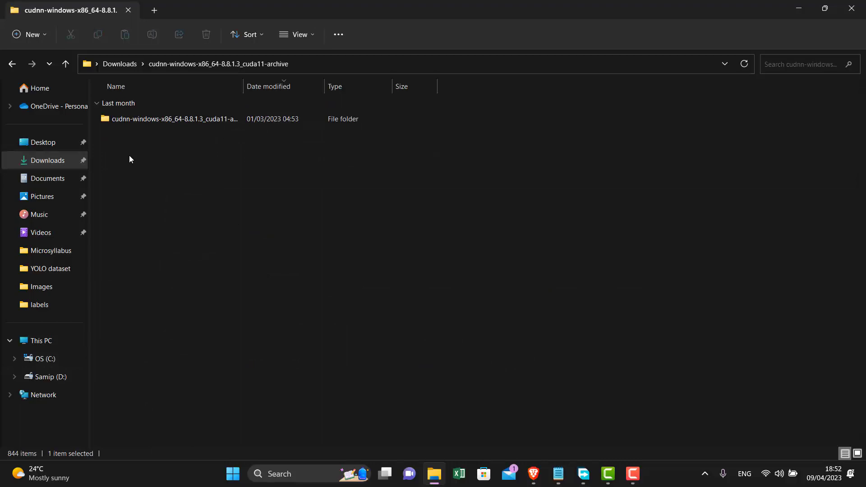
pyautogui.doubleClick(195, 125)
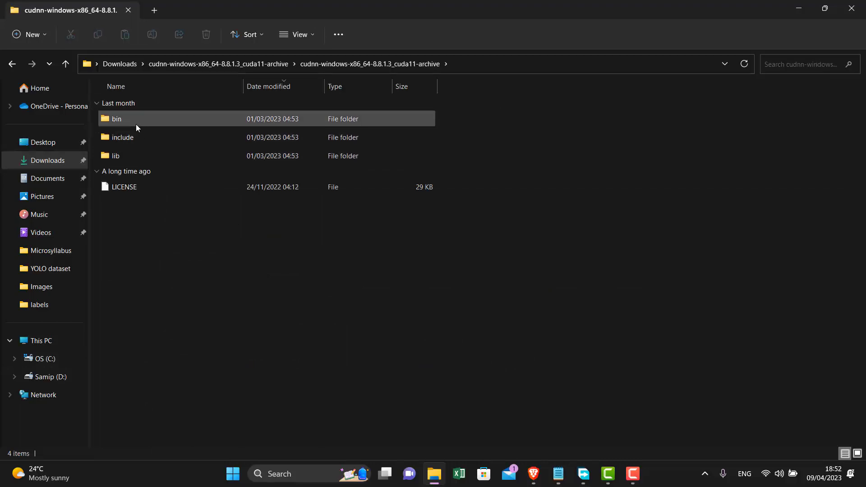
pyautogui.moveTo(136, 123)
pyautogui.doubleClick(239, 120)
pyautogui.moveTo(169, 318); pyautogui.dragTo(129, 118)
pyautogui.rightClick(129, 117)
pyautogui.click(69, 358)
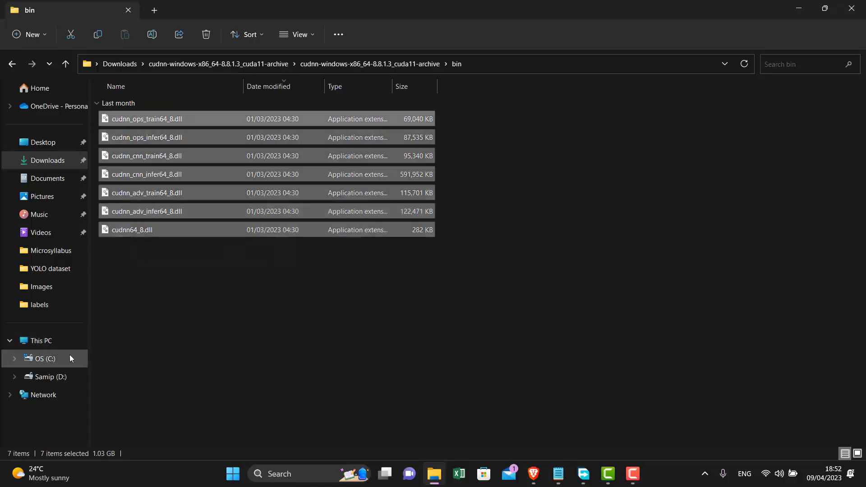
# Paste the DLLs into C:\Program Files\NVIDIA GPU Computing Toolkit\CUDA\v11.7\bin.
pyautogui.click(60, 361)
pyautogui.scroll(-2, 163, 375)
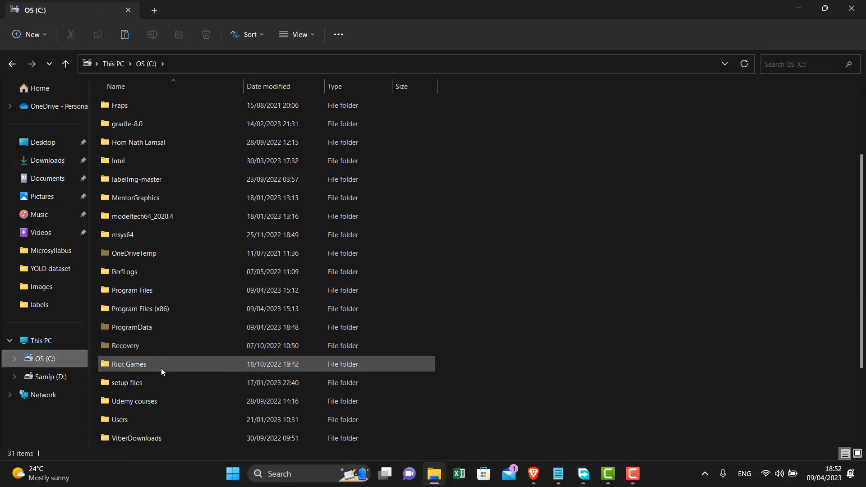
pyautogui.doubleClick(161, 290)
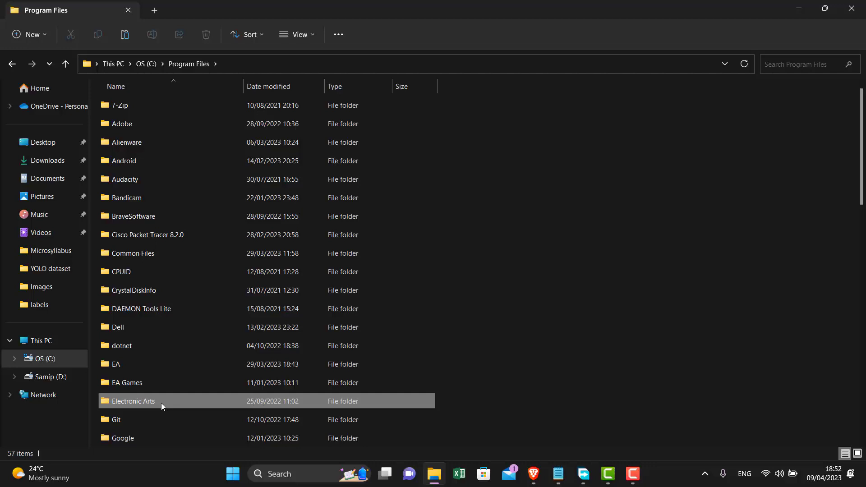
pyautogui.press('n')
pyautogui.press('n')
pyautogui.doubleClick(155, 157)
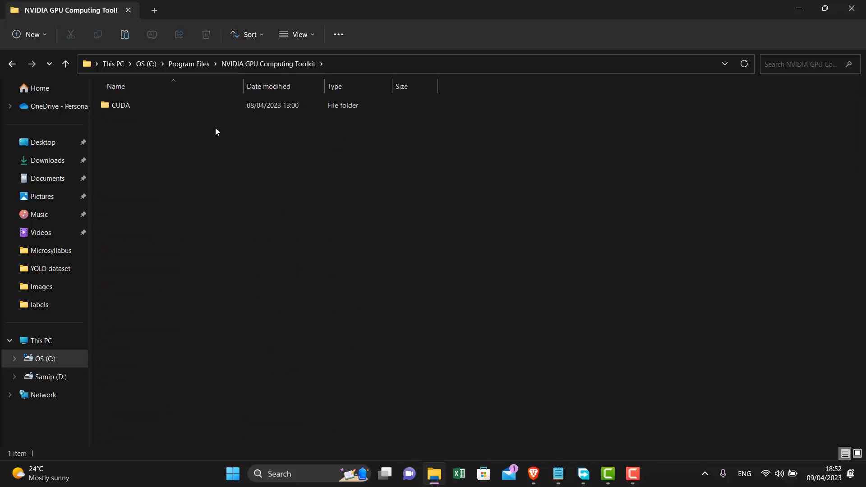
pyautogui.doubleClick(138, 105)
pyautogui.doubleClick(132, 110)
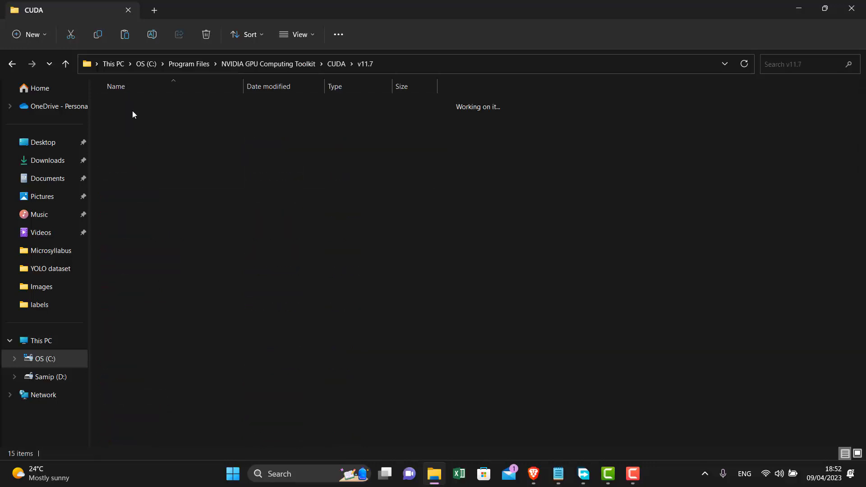
pyautogui.doubleClick(118, 105)
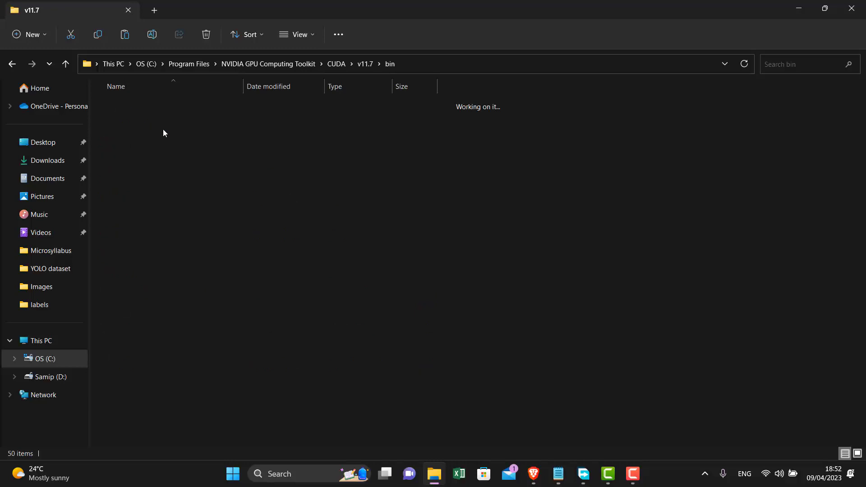
pyautogui.rightClick(628, 266)
pyautogui.click(646, 279)
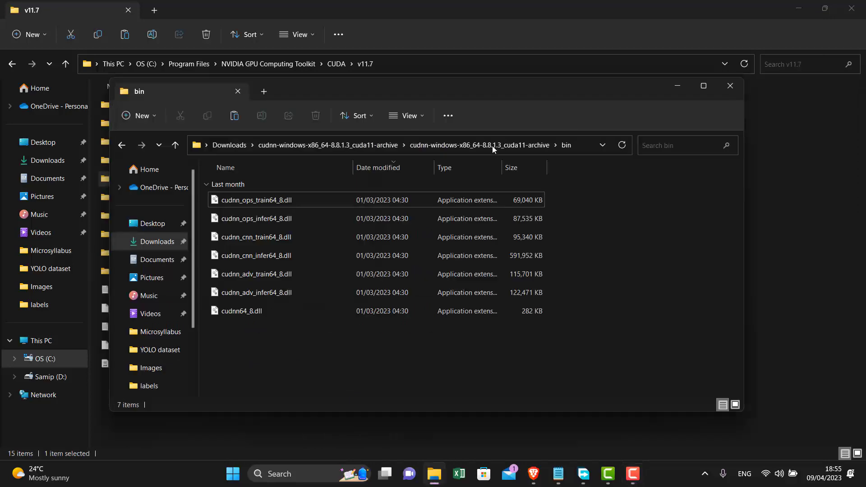
# Copy the nine cuDNN header files into CUDA v11.7\include, replacing existing ones with admin permission.
pyautogui.click(491, 145)
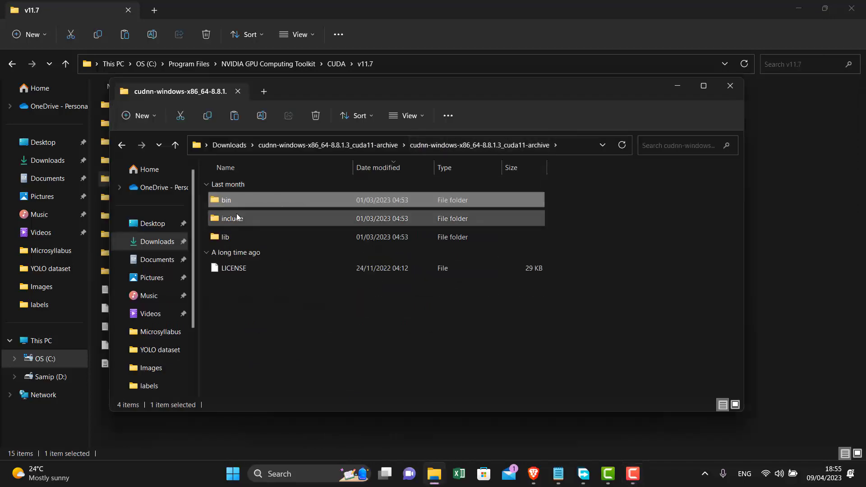
pyautogui.doubleClick(240, 218)
pyautogui.hotkey('ctrl', 'a')
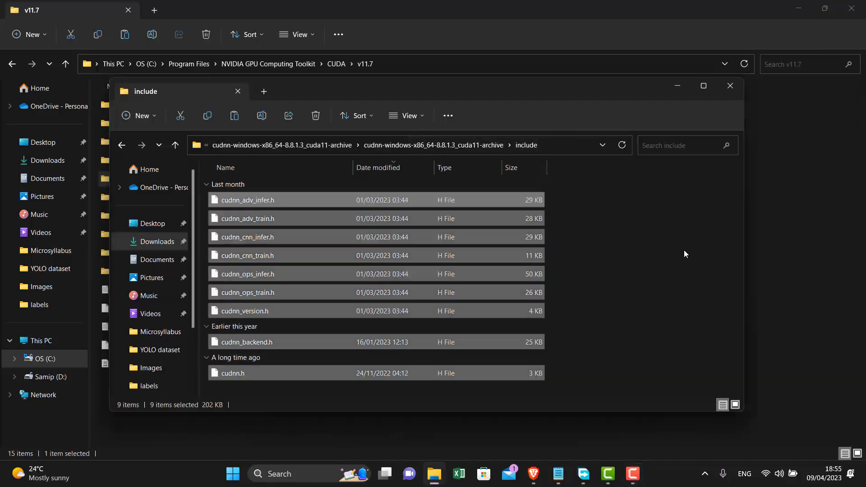
pyautogui.click(678, 89)
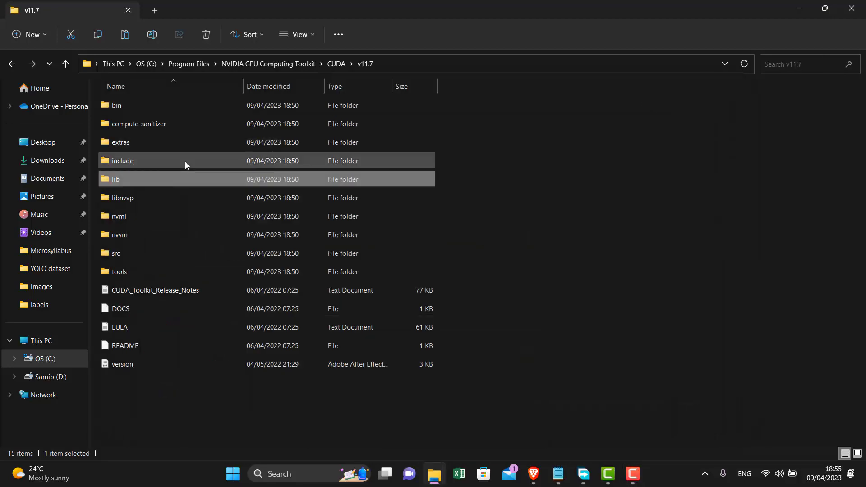
pyautogui.doubleClick(161, 160)
pyautogui.hotkey('ctrl', 'v')
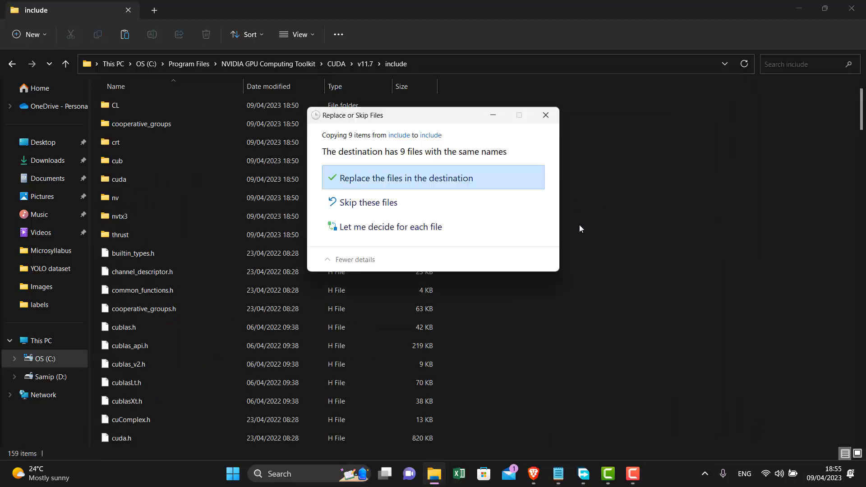
pyautogui.click(417, 179)
pyautogui.click(402, 205)
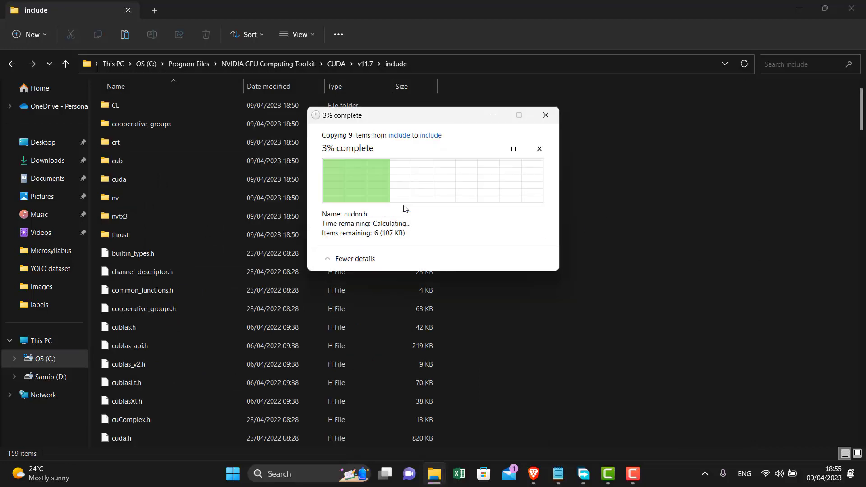
# Return to the cuDNN archive's top folder and select its lib folder.
pyautogui.moveTo(434, 474)
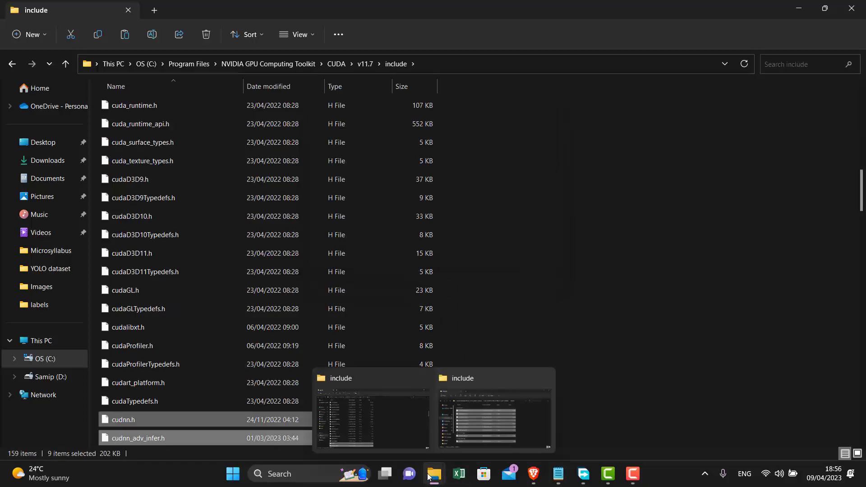
pyautogui.click(465, 425)
pyautogui.click(372, 145)
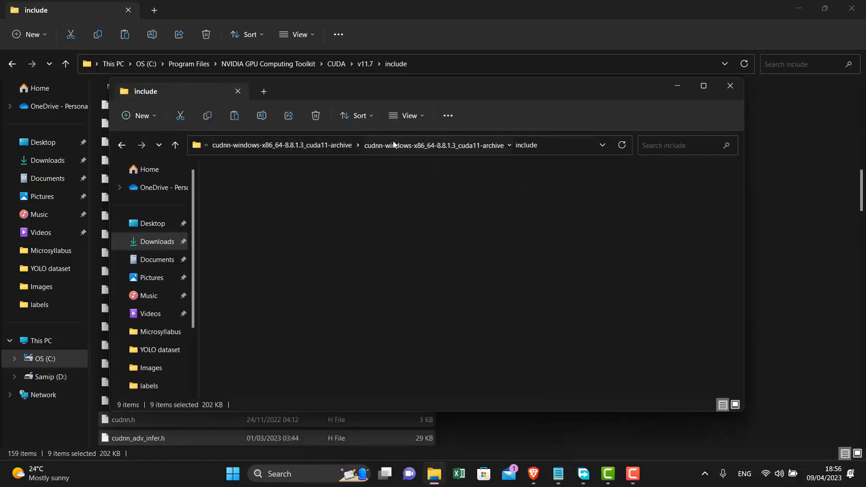
pyautogui.click(242, 233)
# Select all 14 library files in the cuDNN lib\x64 folder.
pyautogui.doubleClick(242, 234)
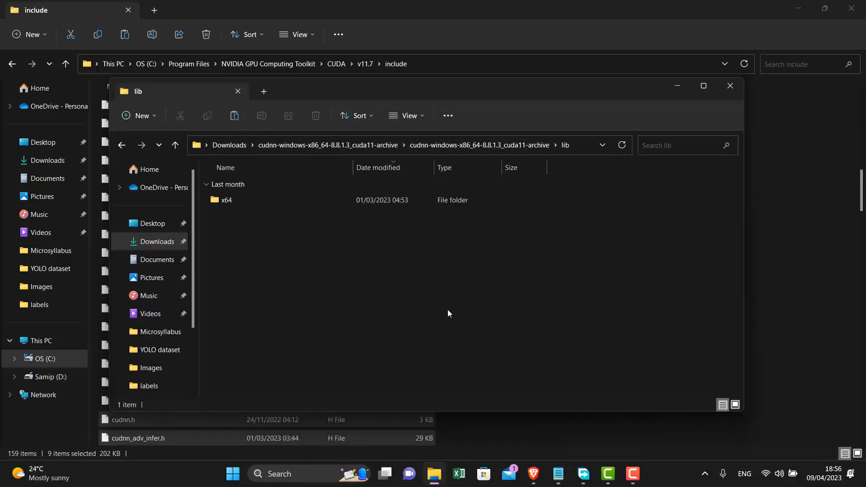
pyautogui.doubleClick(400, 195)
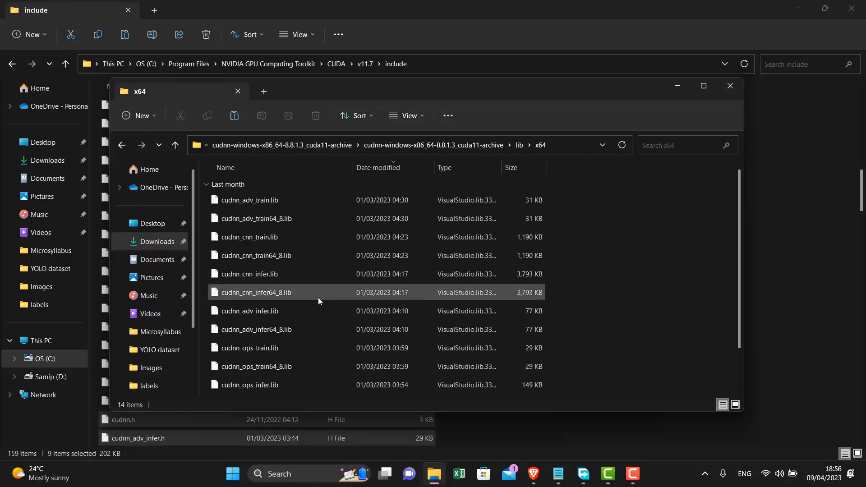
pyautogui.hotkey('ctrl', 'a')
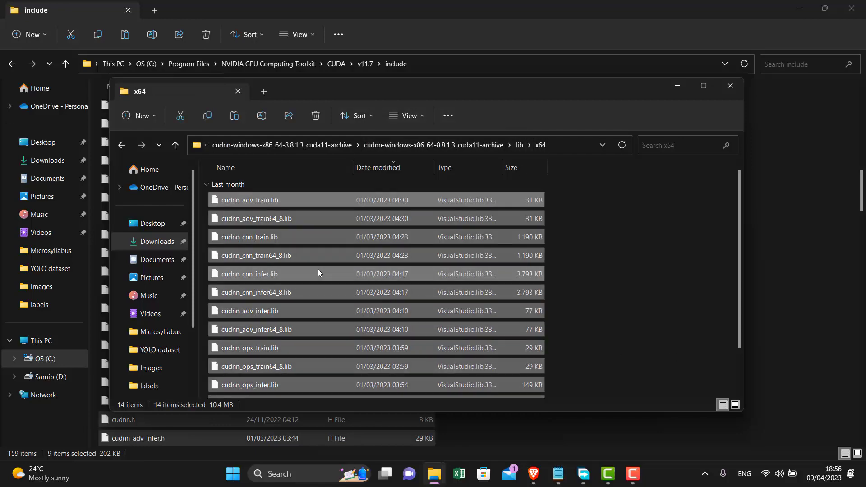
pyautogui.click(677, 86)
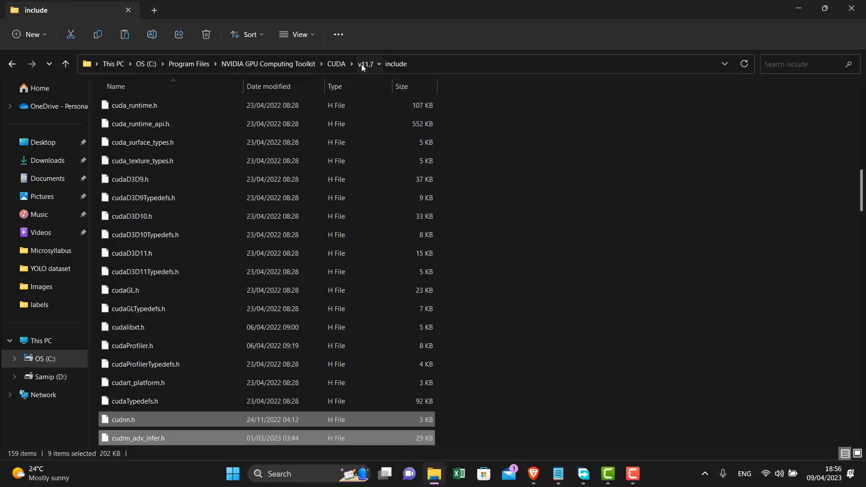
# Paste them into CUDA v11.7\lib\x64, replacing existing files with admin permission.
pyautogui.click(363, 63)
pyautogui.click(112, 179)
pyautogui.doubleClick(112, 178)
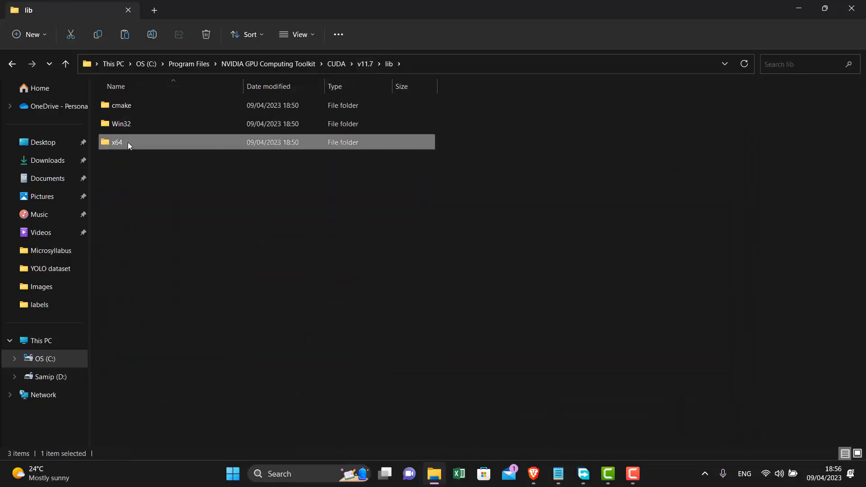
pyautogui.doubleClick(128, 142)
pyautogui.rightClick(603, 197)
pyautogui.click(616, 209)
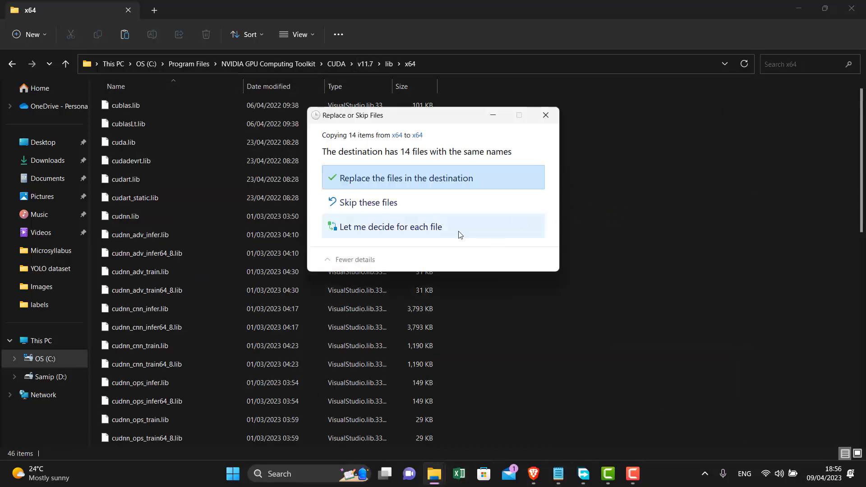
pyautogui.click(415, 182)
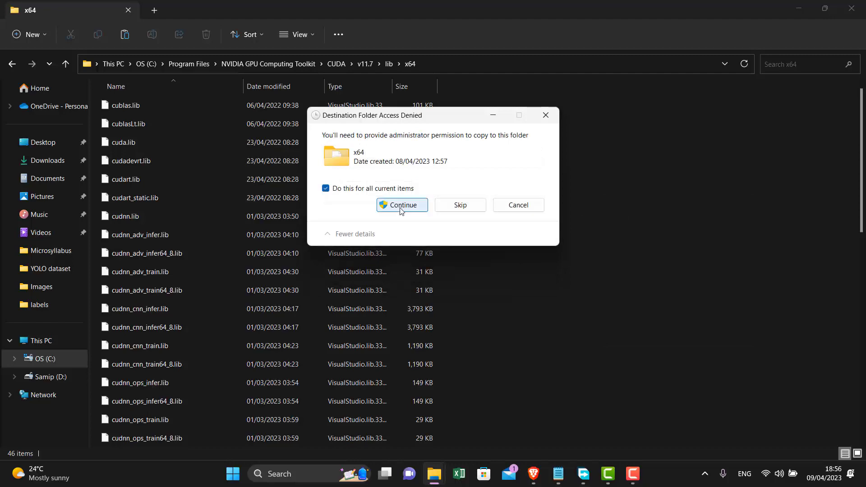
pyautogui.click(399, 205)
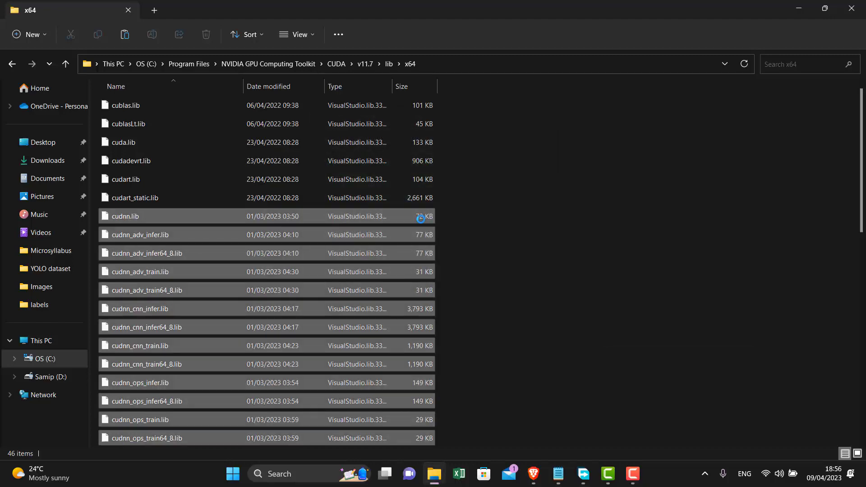
pyautogui.click(520, 169)
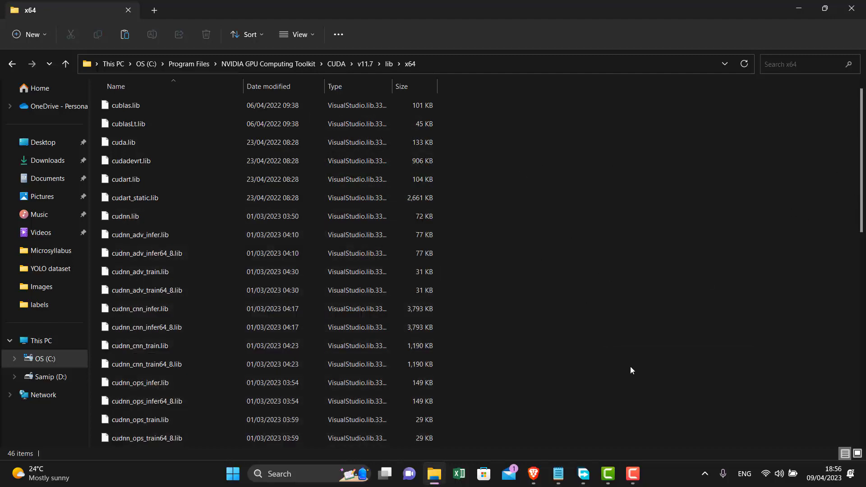
pyautogui.hotkey('alt', 'Tab')
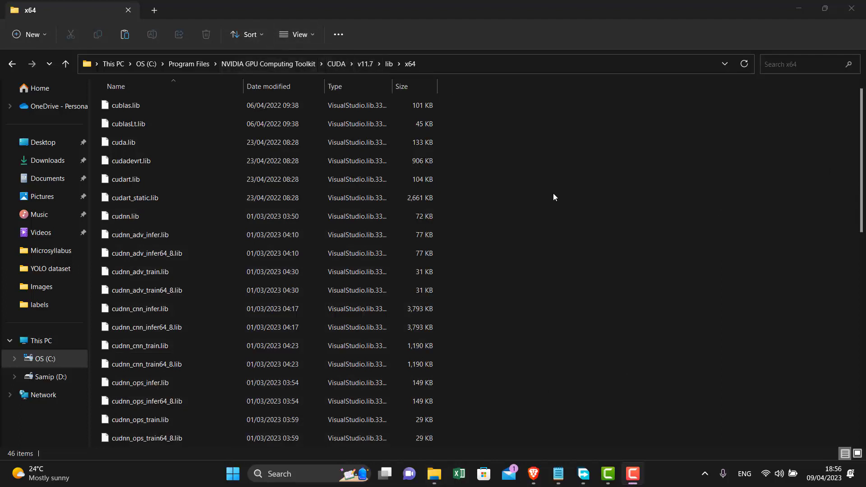
pyautogui.click(310, 477)
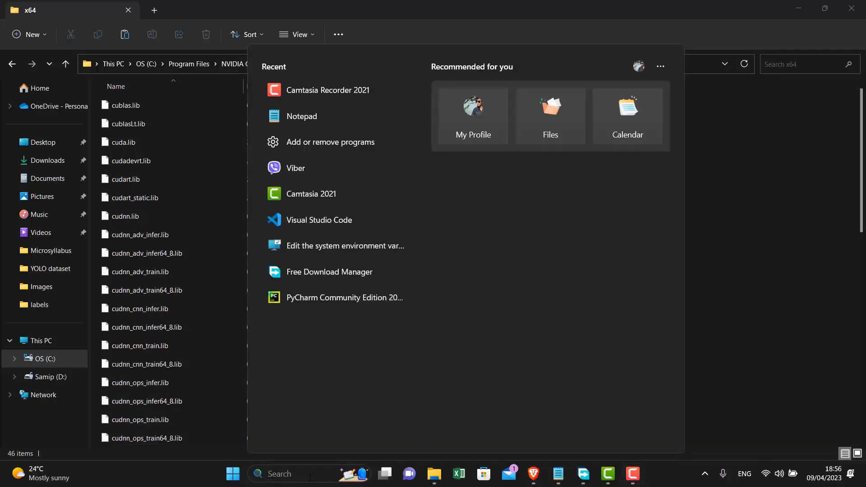
pyautogui.write('path')
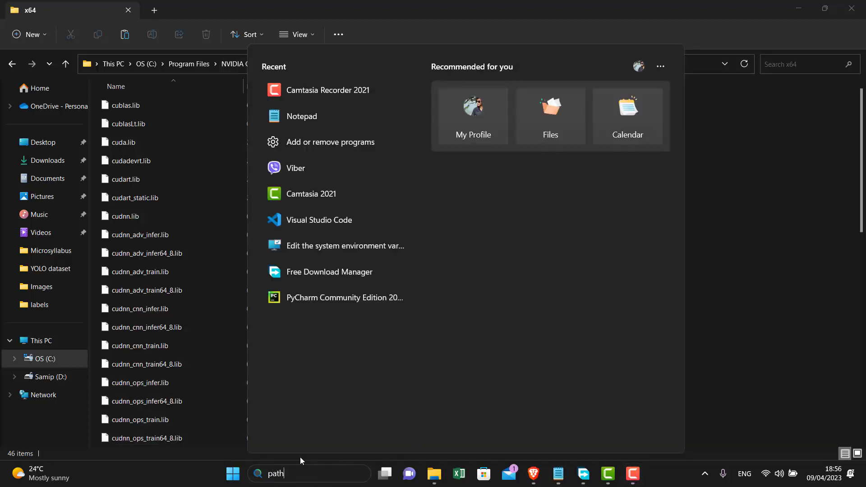
pyautogui.click(304, 133)
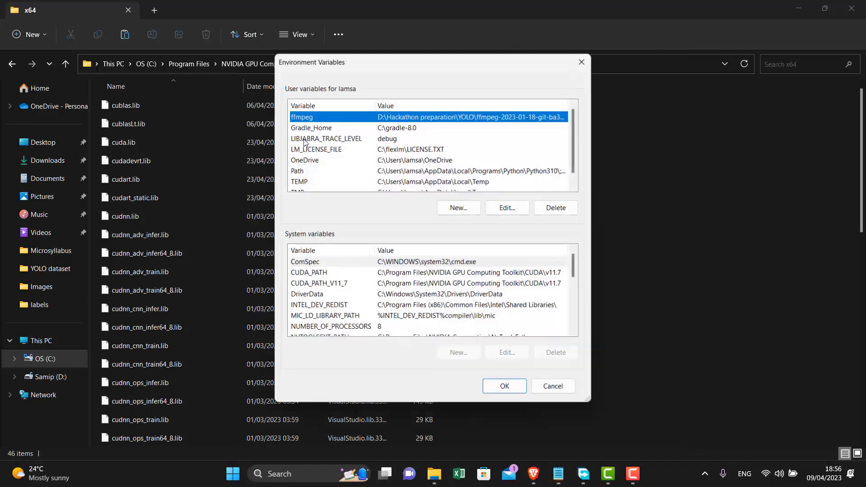
pyautogui.click(341, 276)
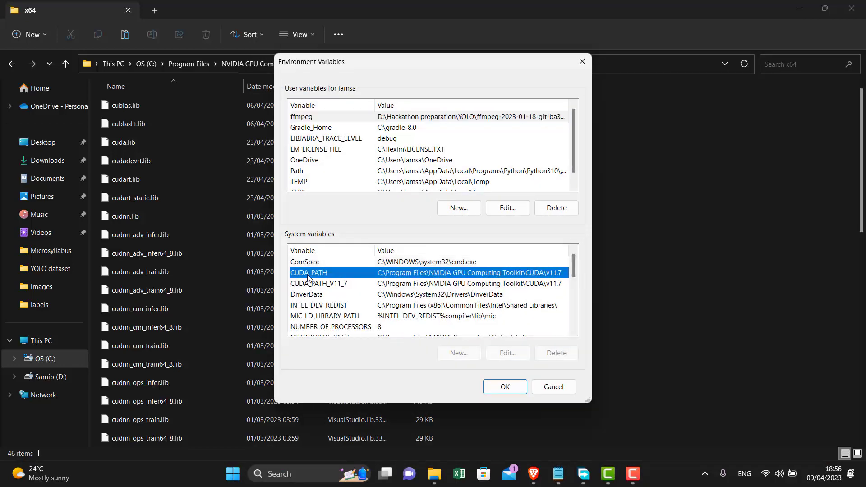
pyautogui.click(321, 285)
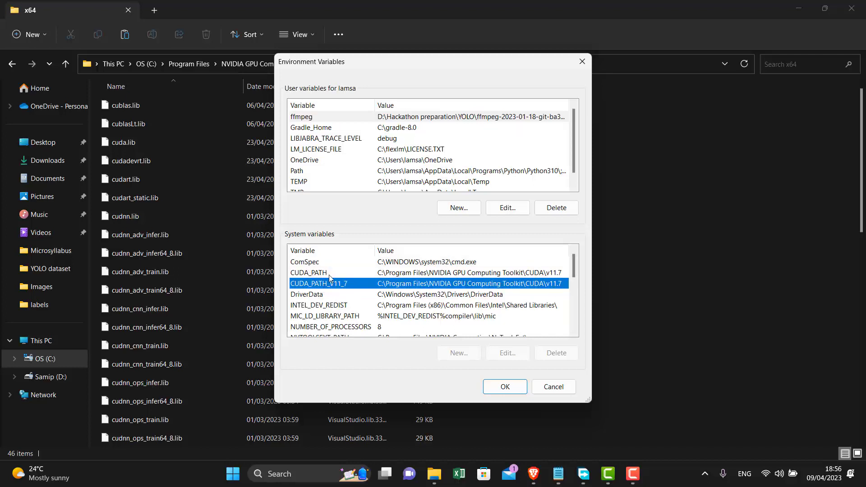
pyautogui.click(442, 273)
pyautogui.click(441, 284)
pyautogui.click(435, 265)
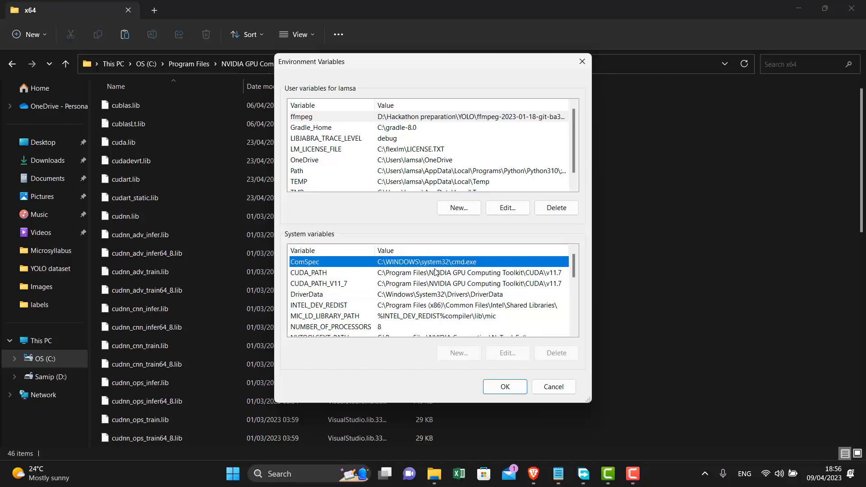
pyautogui.click(436, 272)
pyautogui.click(438, 283)
pyautogui.click(503, 387)
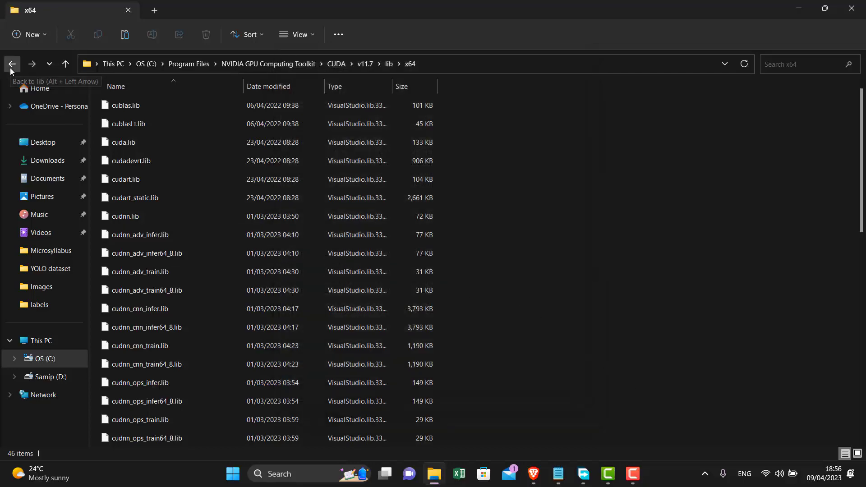
# Copy the pip3 install torch command for Windows, Pip and CUDA 11.7 from PyTorch's Start Locally page.
pyautogui.click(552, 478)
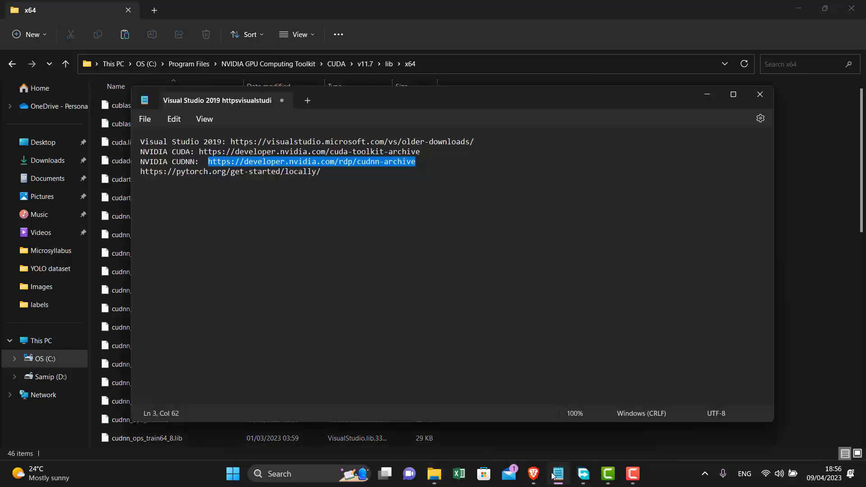
pyautogui.click(534, 473)
pyautogui.click(68, 8)
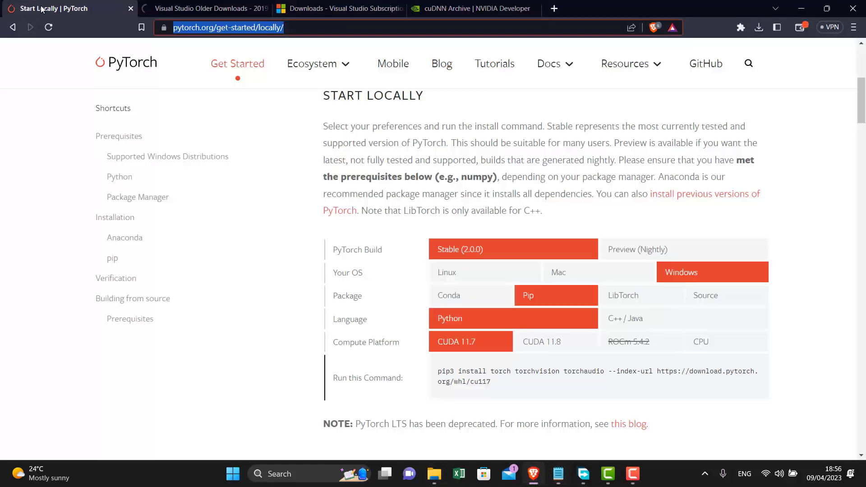
pyautogui.scroll(-3, 592, 347)
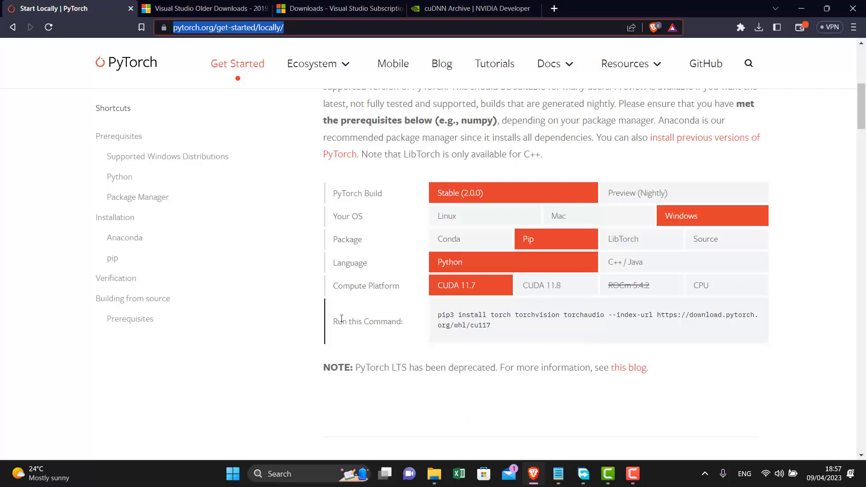
pyautogui.click(428, 322)
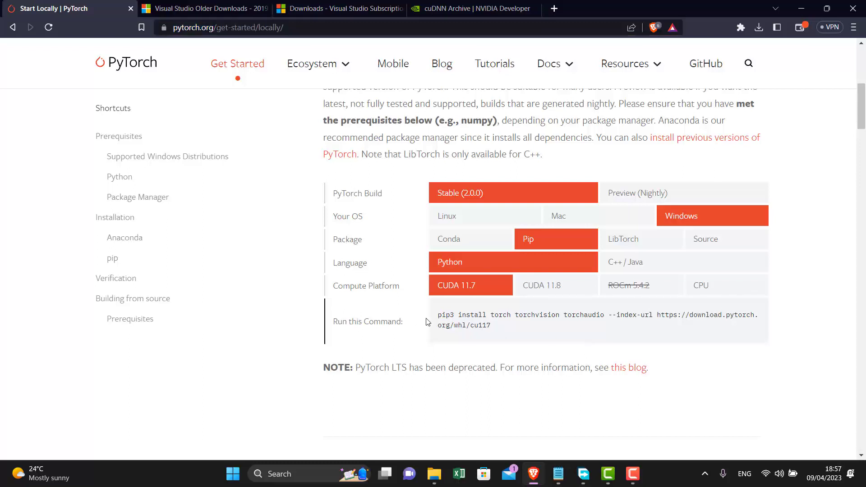
pyautogui.moveTo(436, 315); pyautogui.dragTo(502, 330)
pyautogui.rightClick(478, 320)
pyautogui.click(513, 334)
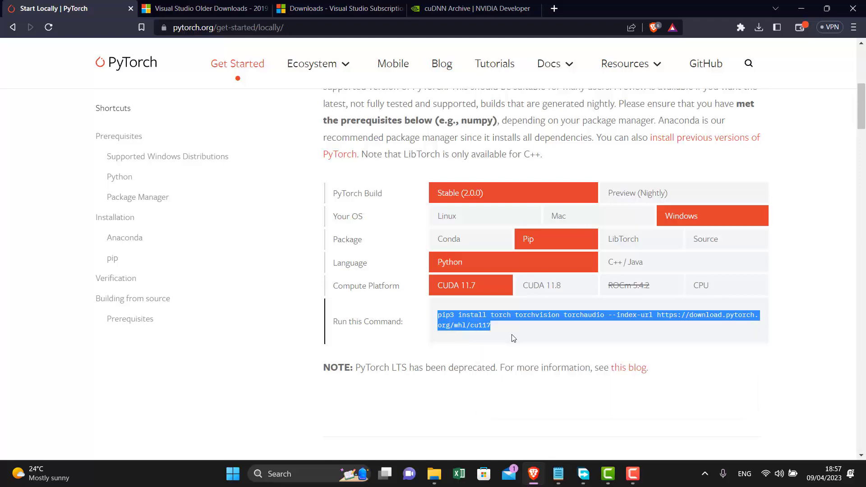
pyautogui.click(510, 335)
pyautogui.click(286, 467)
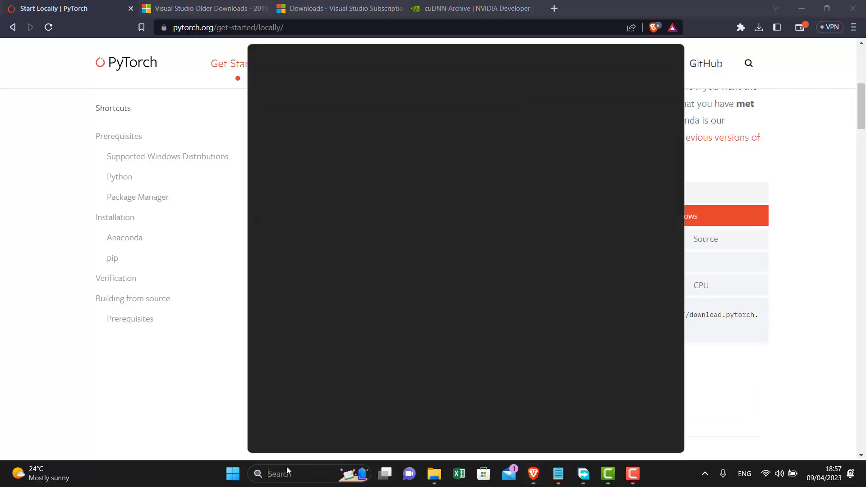
# Launch Visual Studio Code and create an empty test.py in the TEST folder.
pyautogui.write('visual Studio Code')
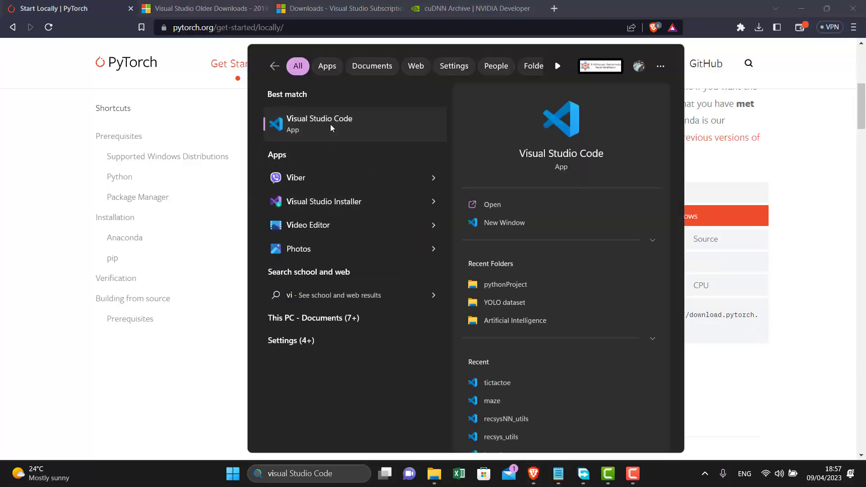
pyautogui.click(330, 124)
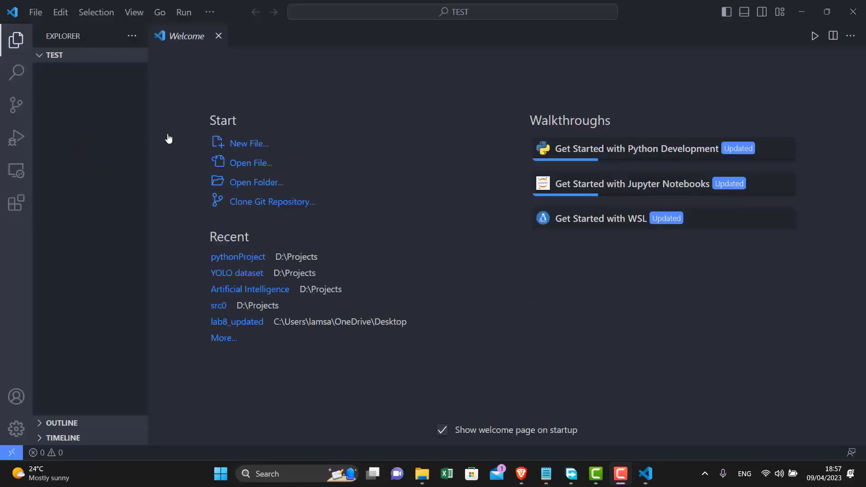
pyautogui.rightClick(109, 126)
pyautogui.click(136, 139)
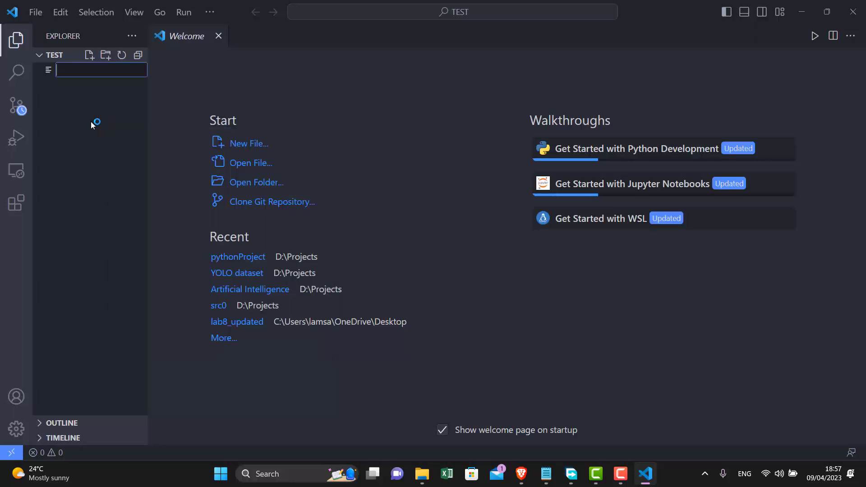
pyautogui.write('test.py')
pyautogui.press('Return')
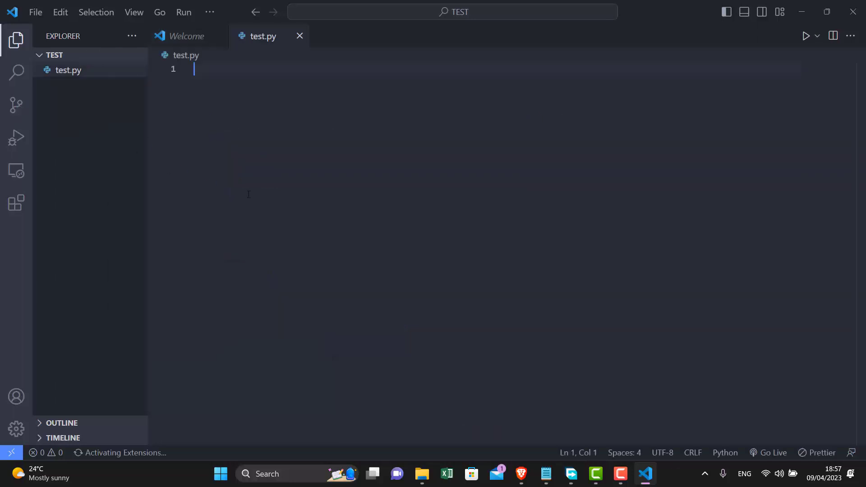
# Run the copied pip3 command in the terminal to install torch, torchvision and torchaudio cu117.
pyautogui.hotkey('ctrl', '`')
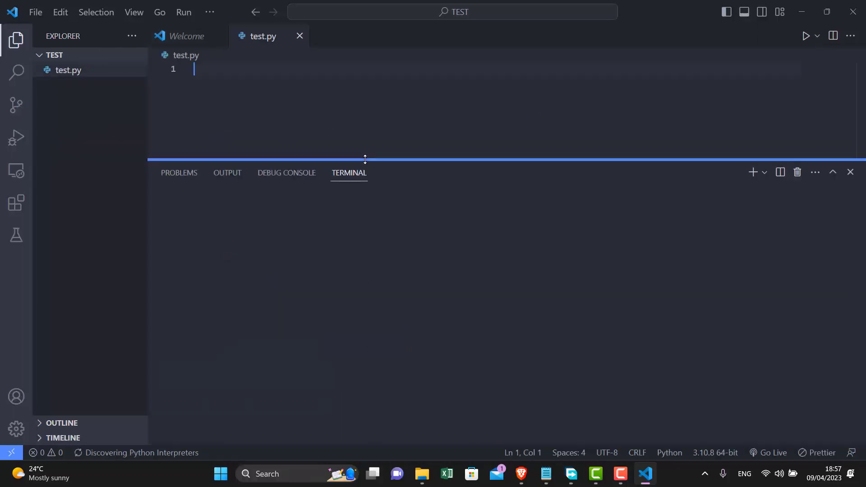
pyautogui.click(522, 474)
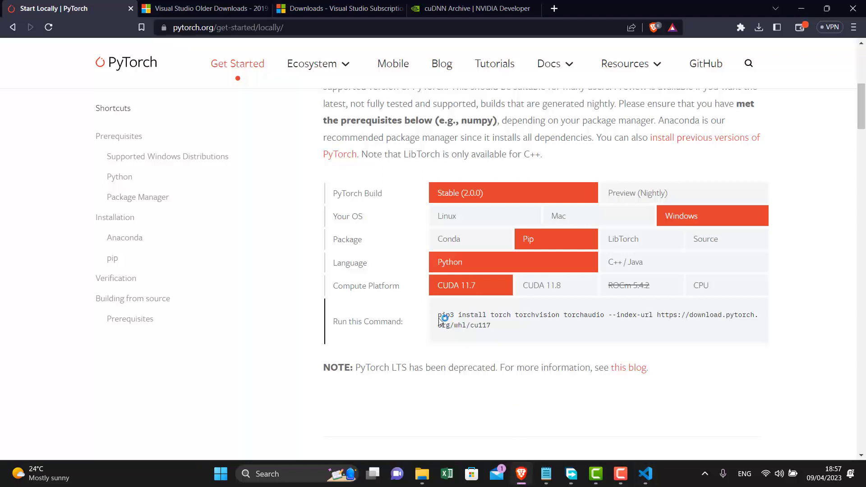
pyautogui.moveTo(440, 315); pyautogui.dragTo(525, 336)
pyautogui.rightClick(474, 316)
pyautogui.click(496, 321)
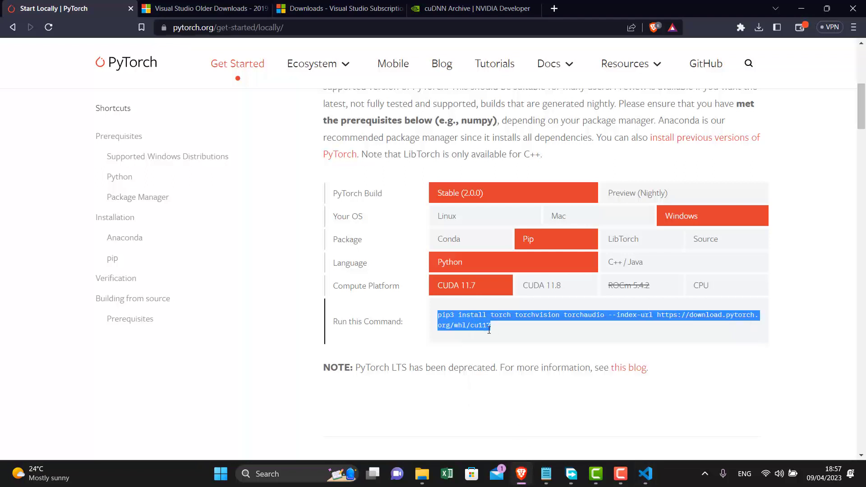
pyautogui.click(645, 473)
pyautogui.hotkey('ctrl', 'v')
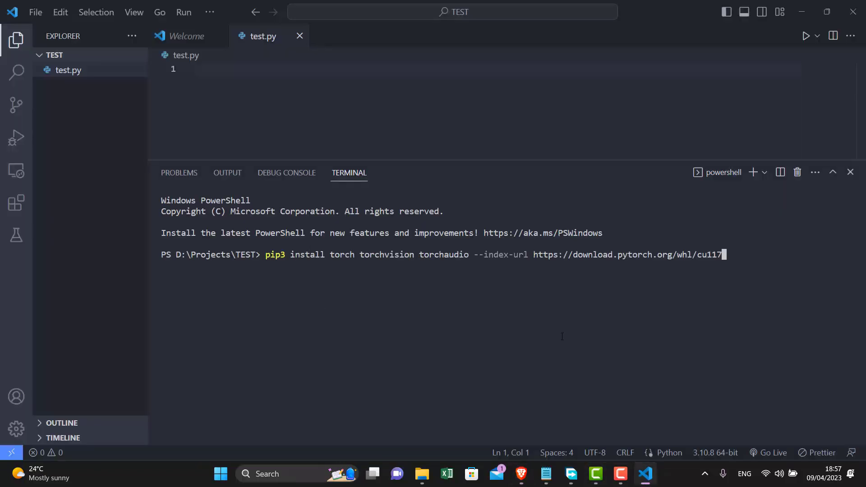
pyautogui.press('Return')
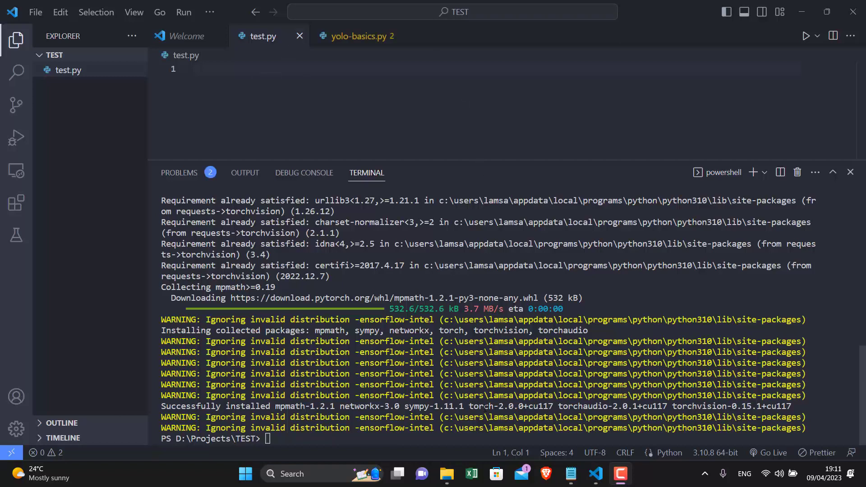
# Shrink the terminal and write 'import torch' on line 1 of test.py.
pyautogui.moveTo(458, 161); pyautogui.dragTo(458, 215)
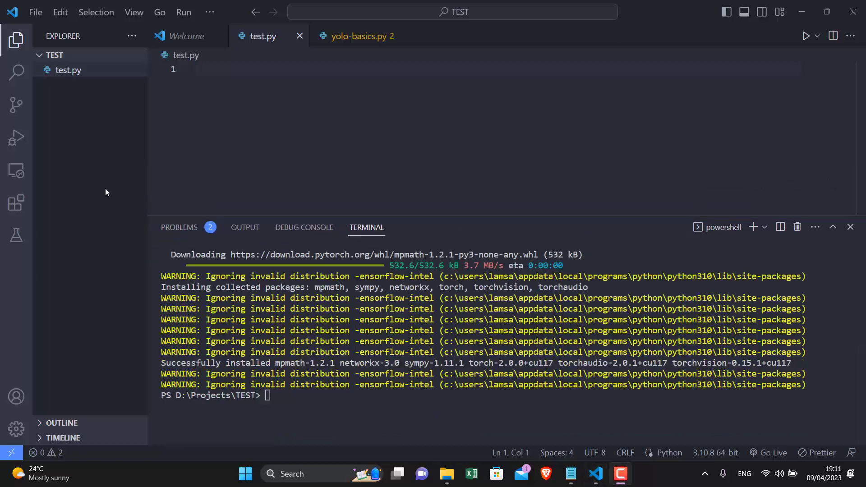
pyautogui.click(252, 75)
pyautogui.write('import ')
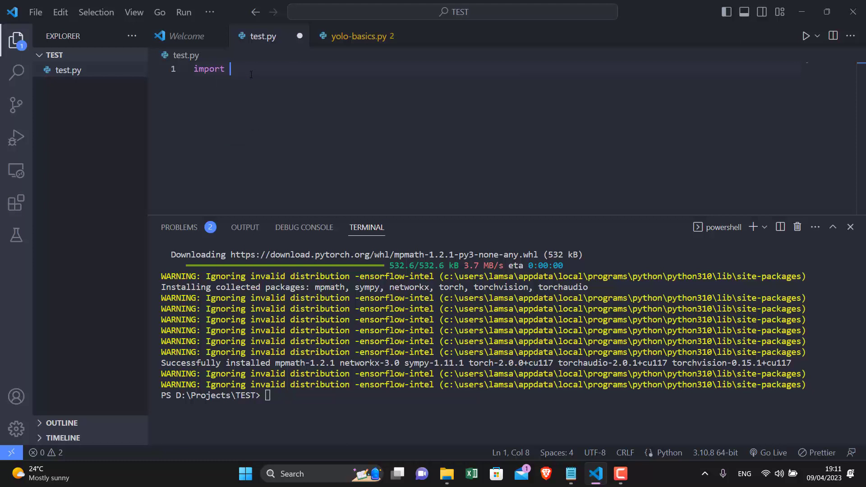
pyautogui.write('torchvi')
pyautogui.press('BackSpace')
pyautogui.press('BackSpace')
pyautogui.press('BackSpace')
pyautogui.press('BackSpace')
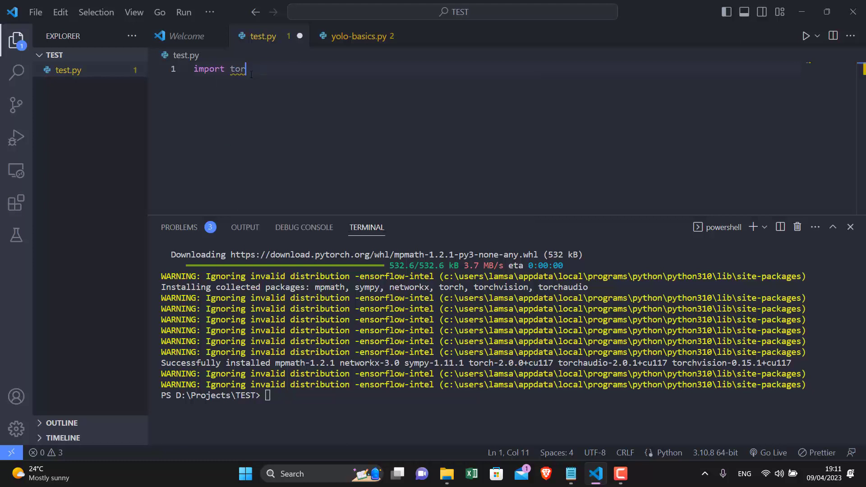
pyautogui.write('ch')
pyautogui.press('Return')
pyautogui.press('Return')
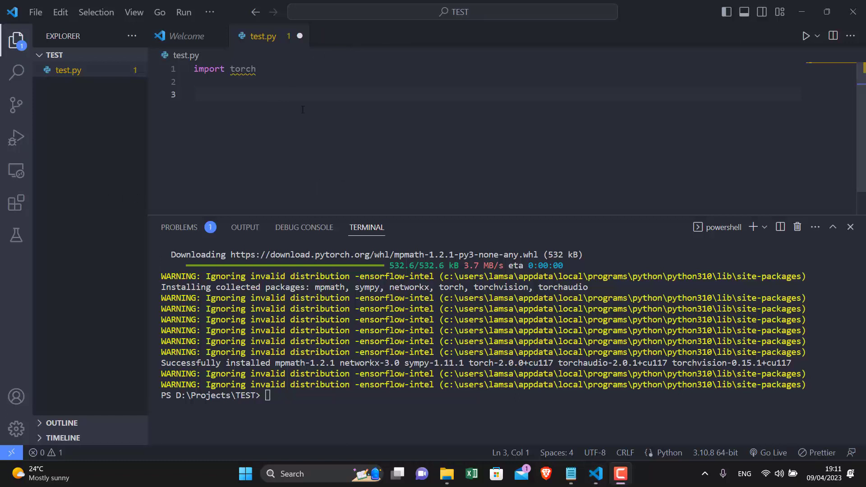
# Paste the print lines for torch.cuda.device_count() and get_device_name(0), and save test.py.
pyautogui.click(246, 91)
pyautogui.hotkey('ctrl', 'v')
pyautogui.hotkey('ctrl', 's')
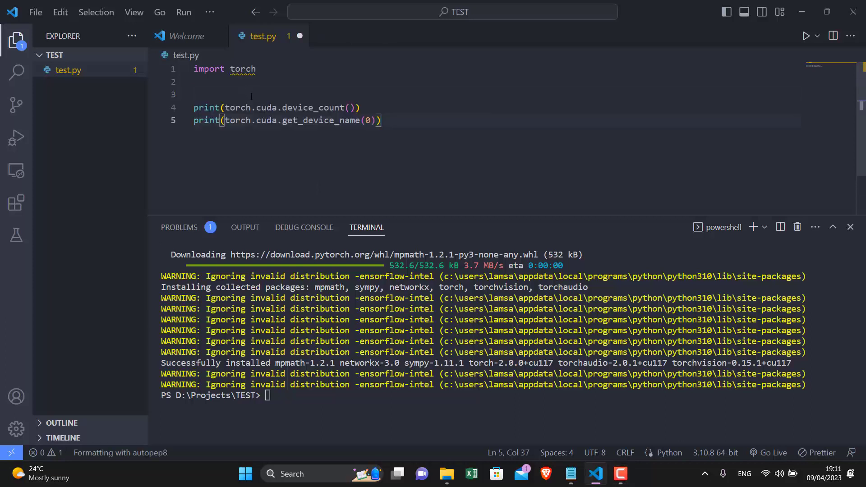
pyautogui.click(299, 100)
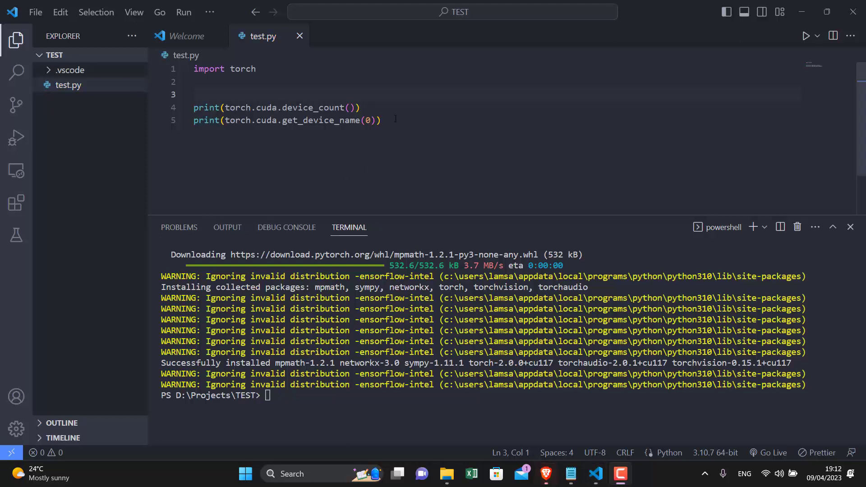
pyautogui.click(438, 111)
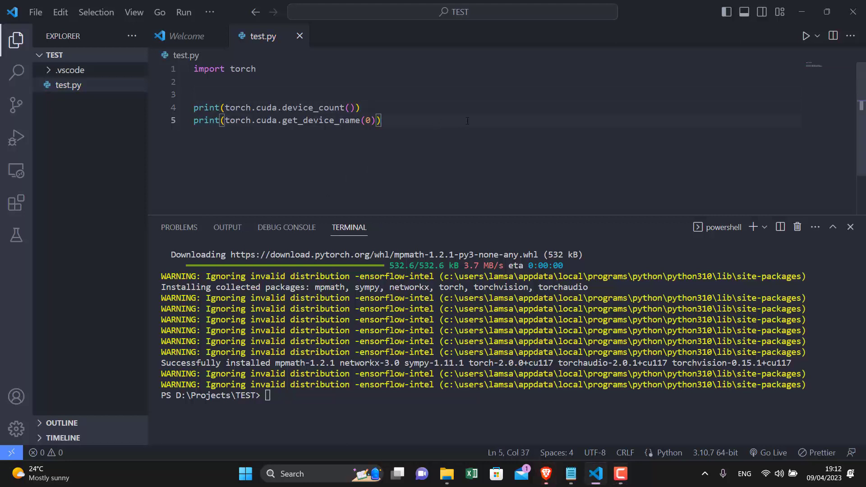
# Run test.py and highlight the output lines: 1 and NVIDIA GeForce RTX 3050 Laptop GPU.
pyautogui.click(805, 36)
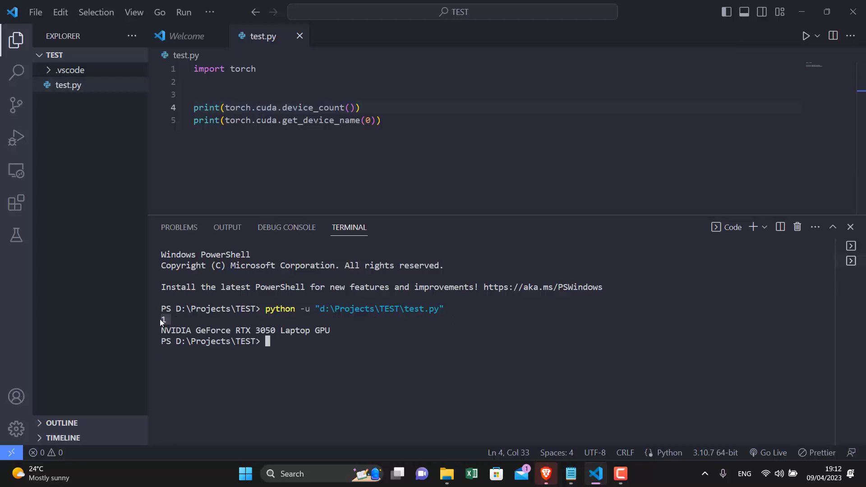
pyautogui.moveTo(161, 330); pyautogui.dragTo(349, 330)
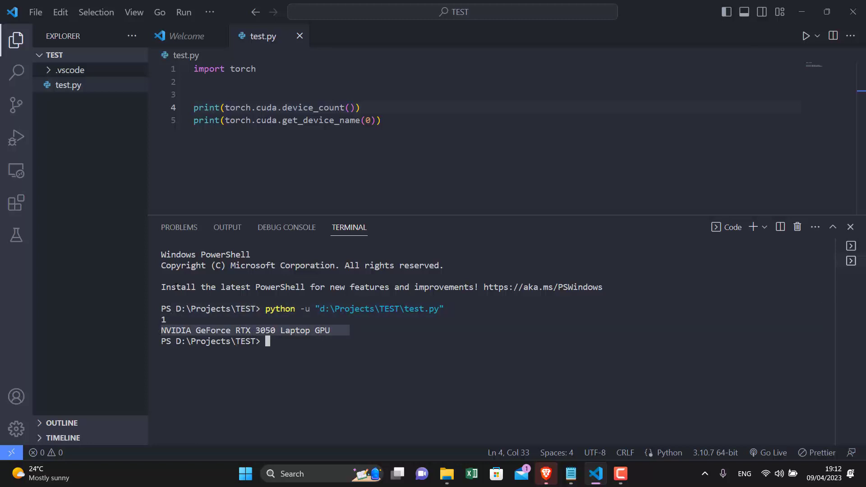
pyautogui.click(250, 108)
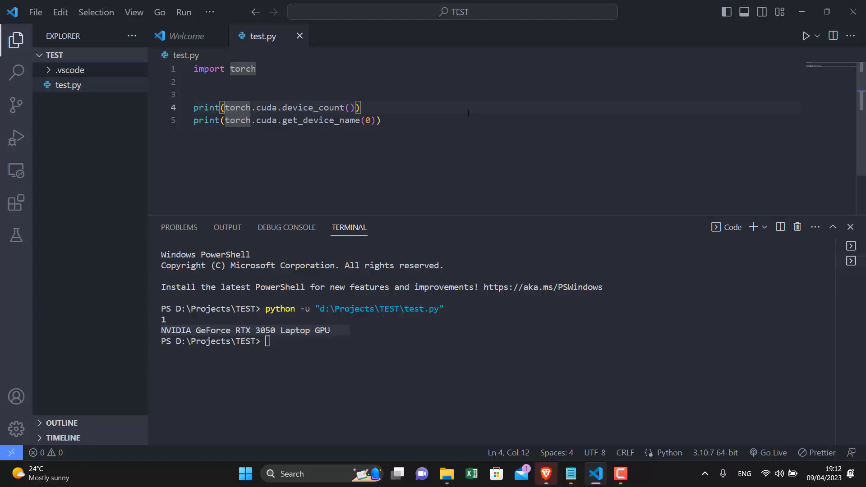
pyautogui.moveTo(339, 331); pyautogui.dragTo(153, 319)
pyautogui.hotkey('ctrl', 'c')
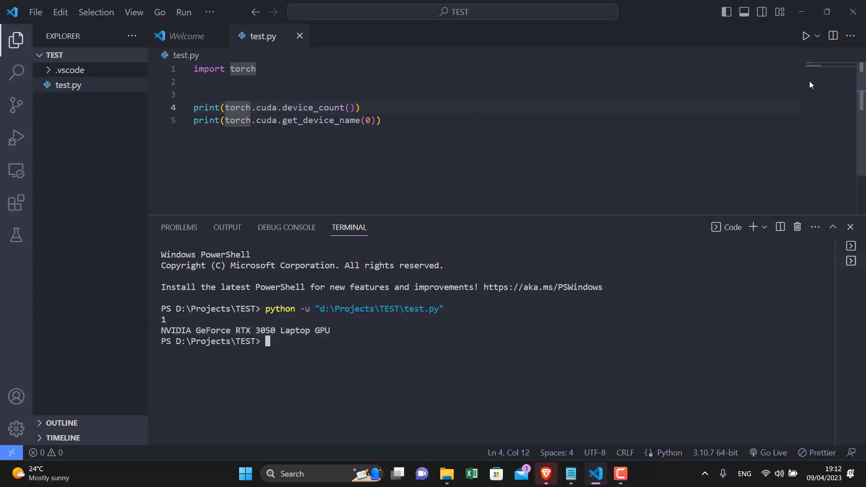